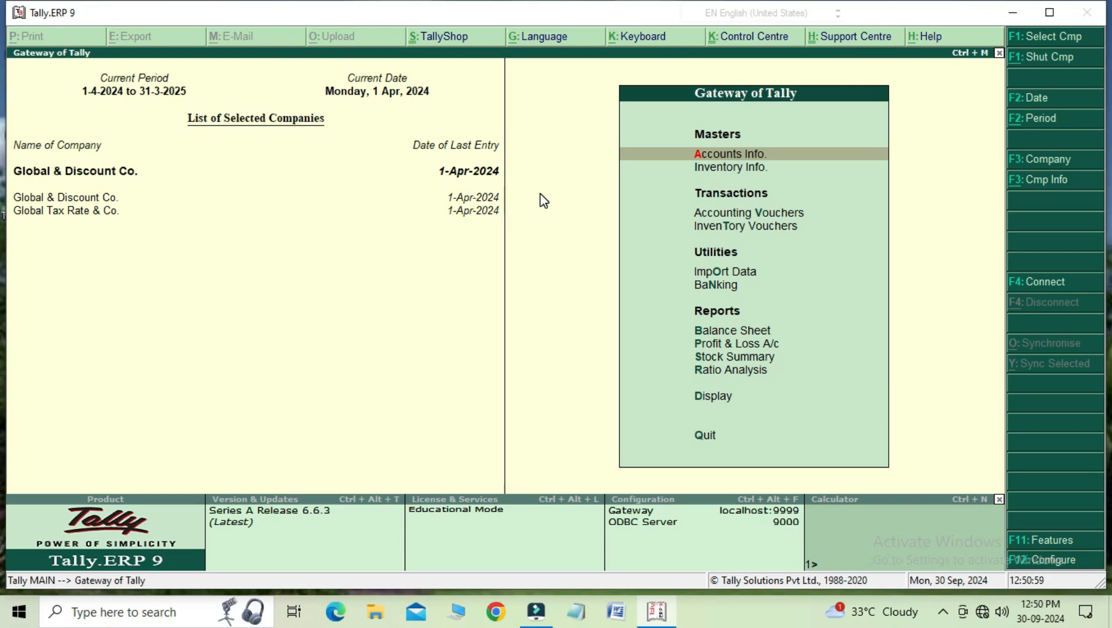
# Step: Open the Day Book report for Global & Discount Co
pyautogui.press('Down')
pyautogui.press('Down')
pyautogui.press('Down')
pyautogui.press('Down')
pyautogui.press('Down')
pyautogui.press('Down')
pyautogui.press('Down')
pyautogui.press('Down')
pyautogui.press('Down')
pyautogui.press('Down')
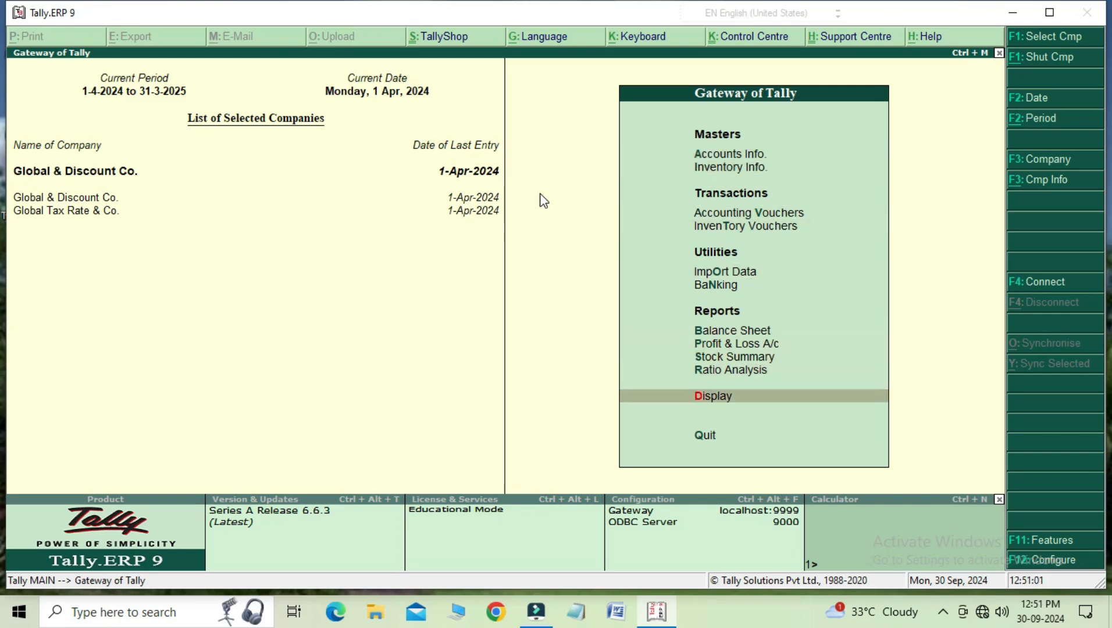
pyautogui.press('Return')
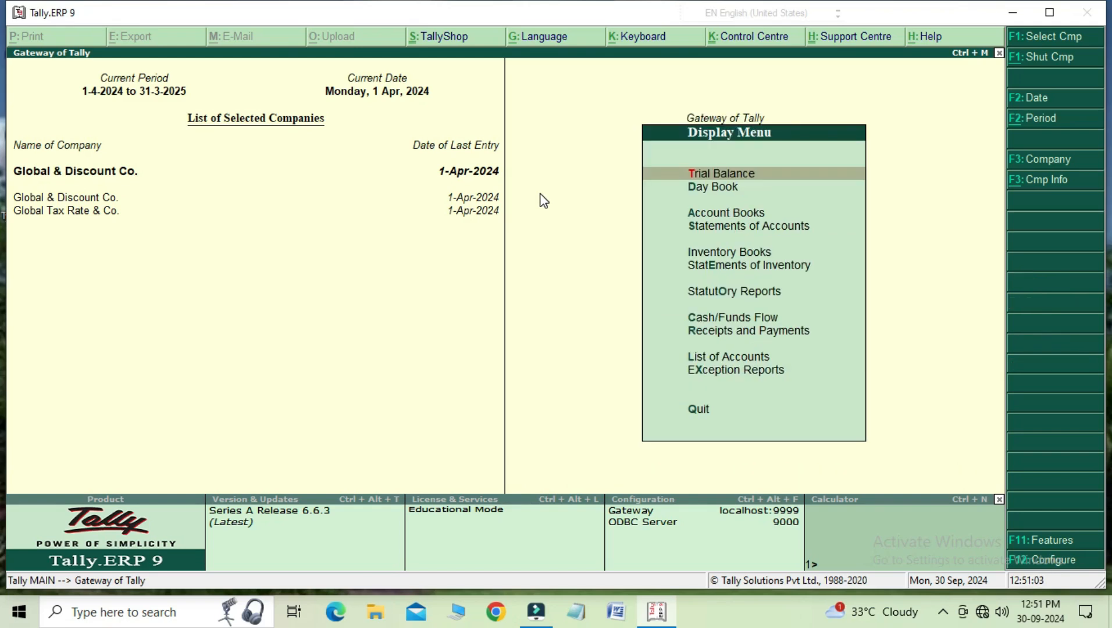
pyautogui.press('Down')
pyautogui.press('Return')
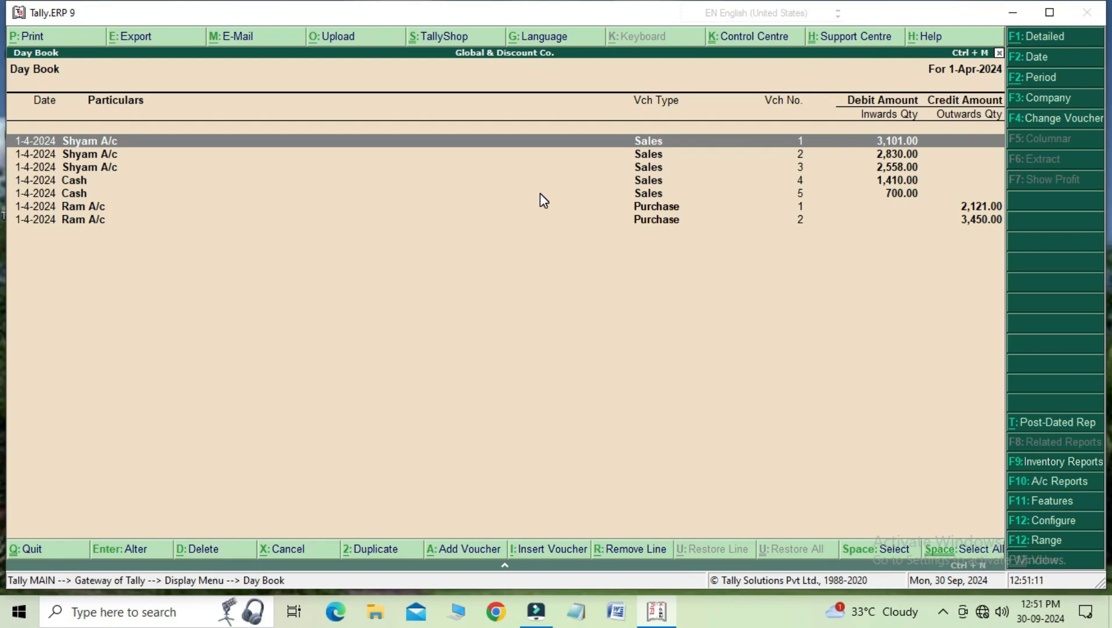
# Step: View the zoomed print preview of sales voucher no. 1's invoice, then return to the Day Book
pyautogui.press('Down')
pyautogui.press('Up')
pyautogui.press('Return')
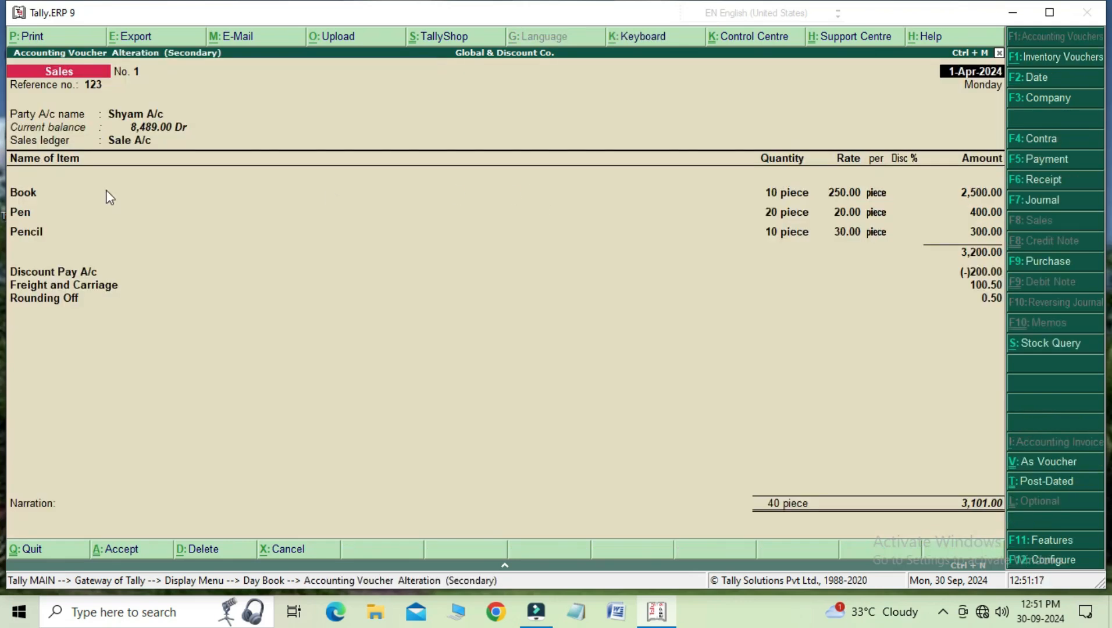
pyautogui.click(48, 38)
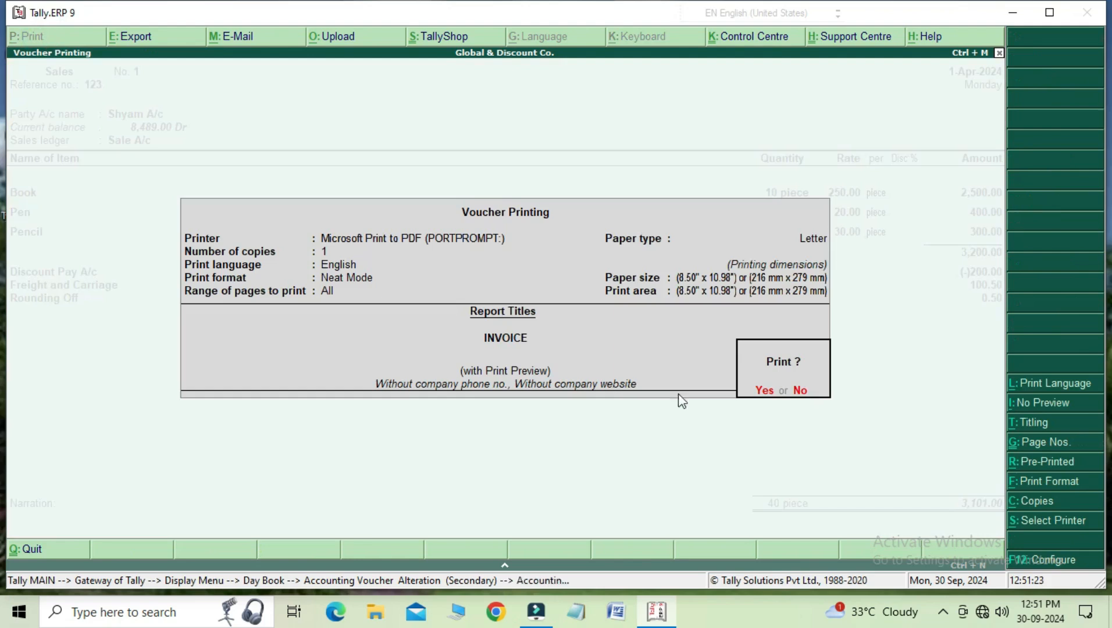
pyautogui.click(759, 374)
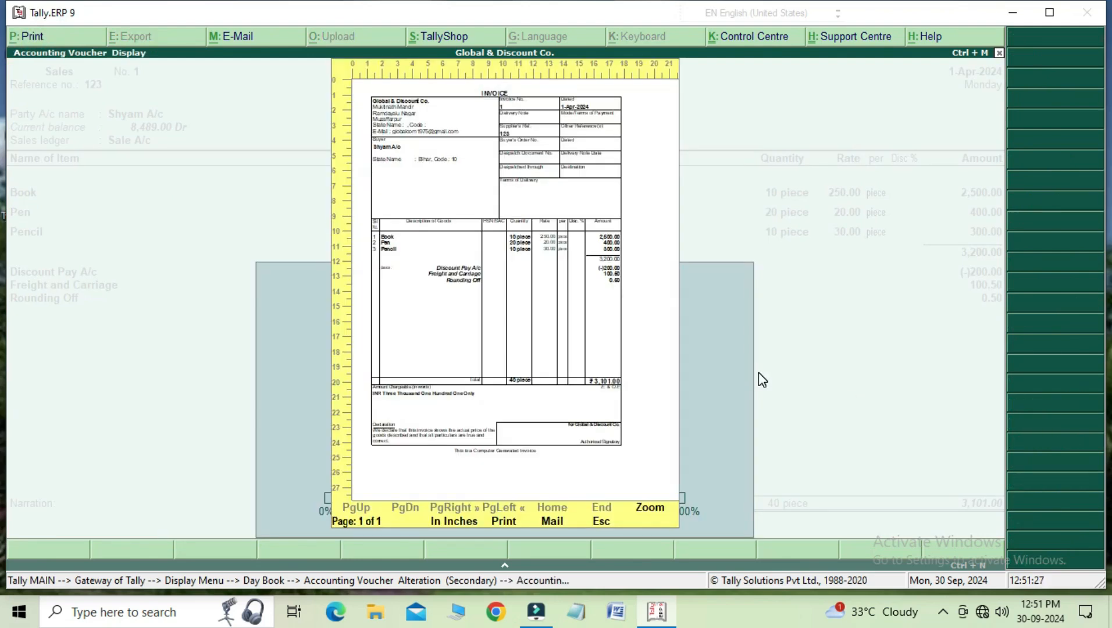
pyautogui.click(655, 509)
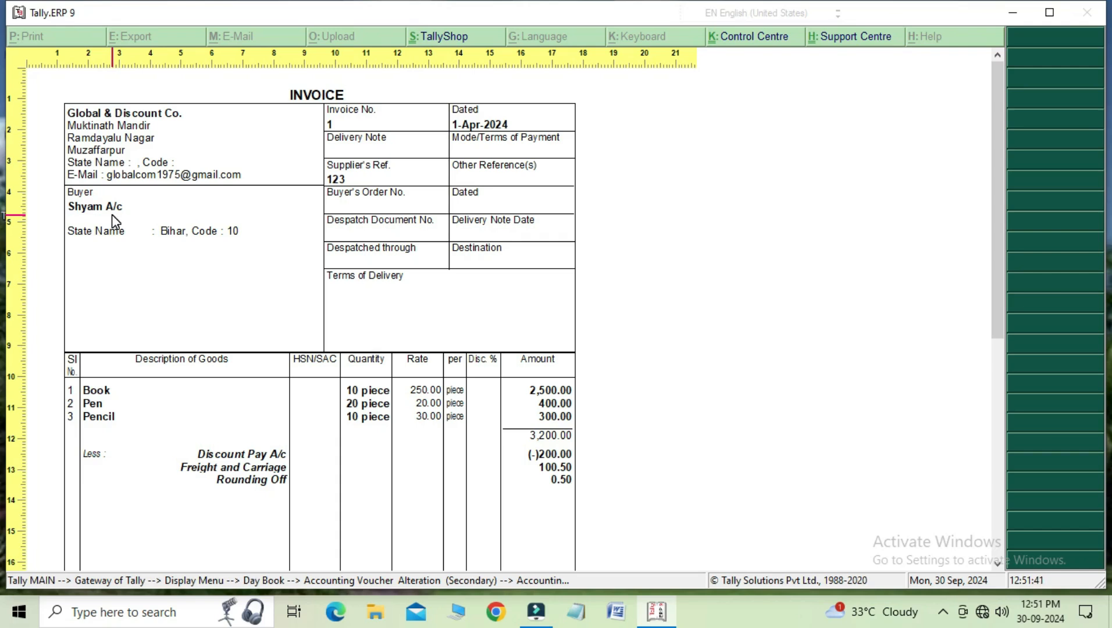
pyautogui.hotkey('alt', 'z')
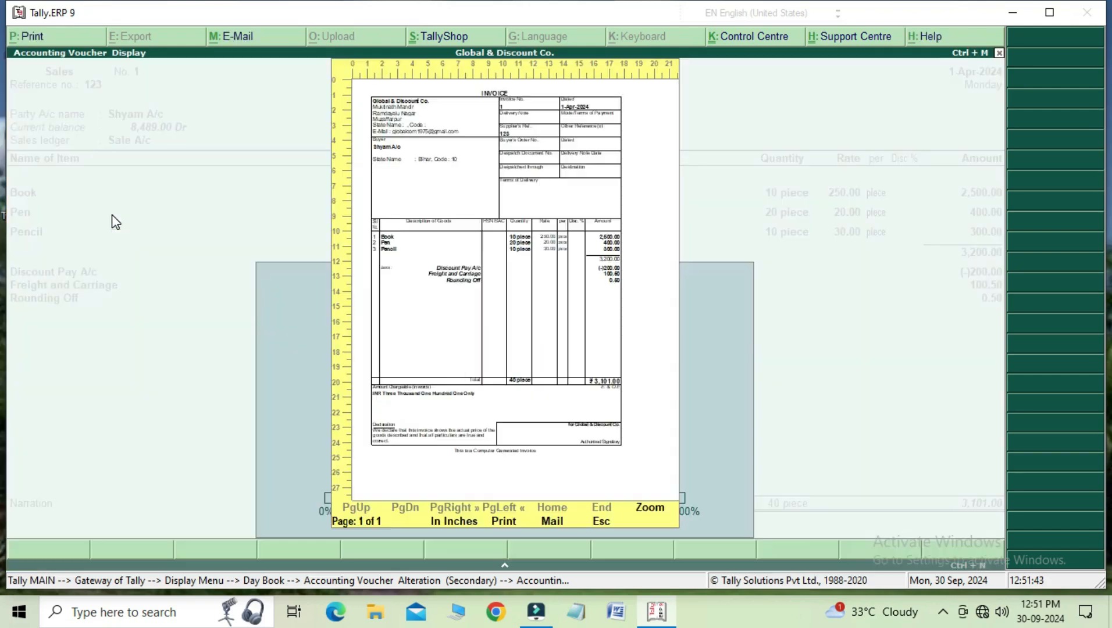
pyautogui.press('Escape')
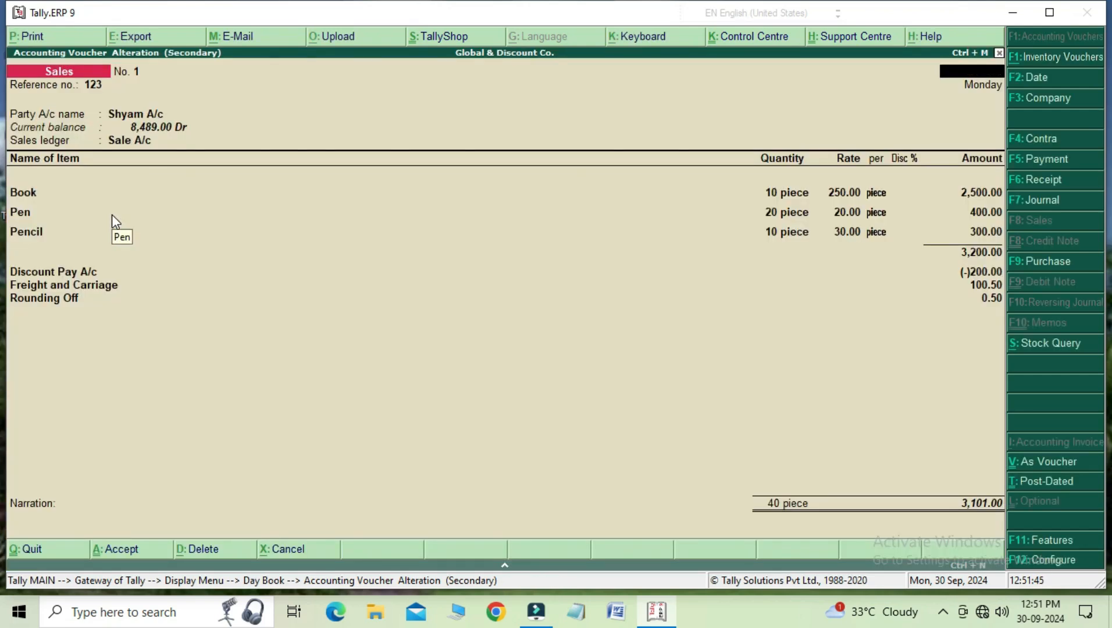
pyautogui.press('Escape')
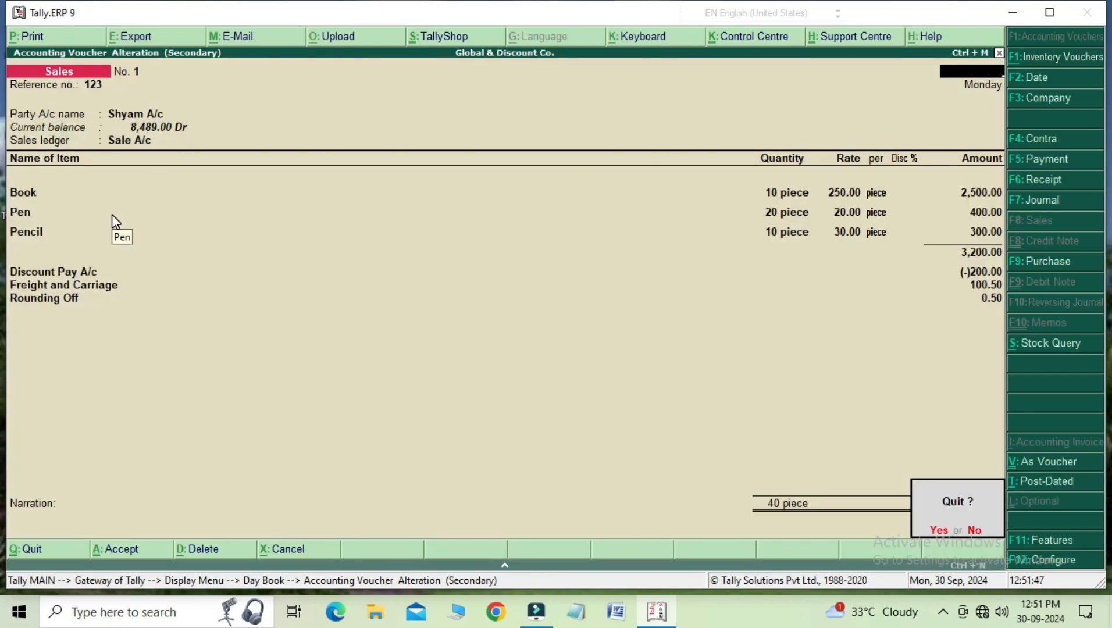
pyautogui.press('Return')
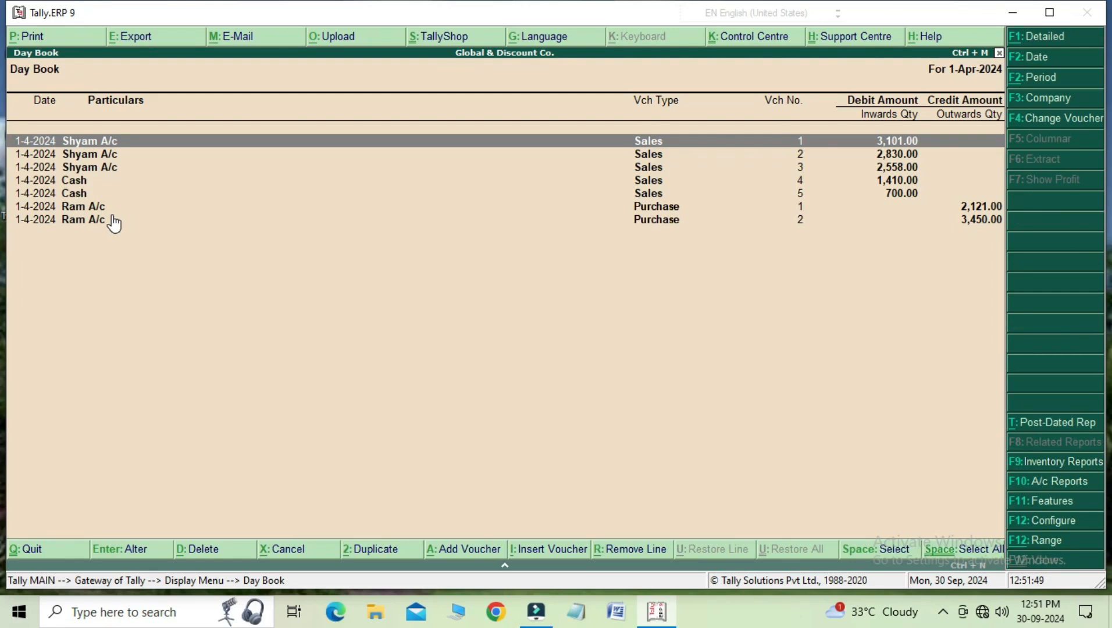
# Step: View the zoomed print preview of cash sales voucher no. 4's invoice and go back to the Day Book
pyautogui.press('Down')
pyautogui.press('Down')
pyautogui.press('Down')
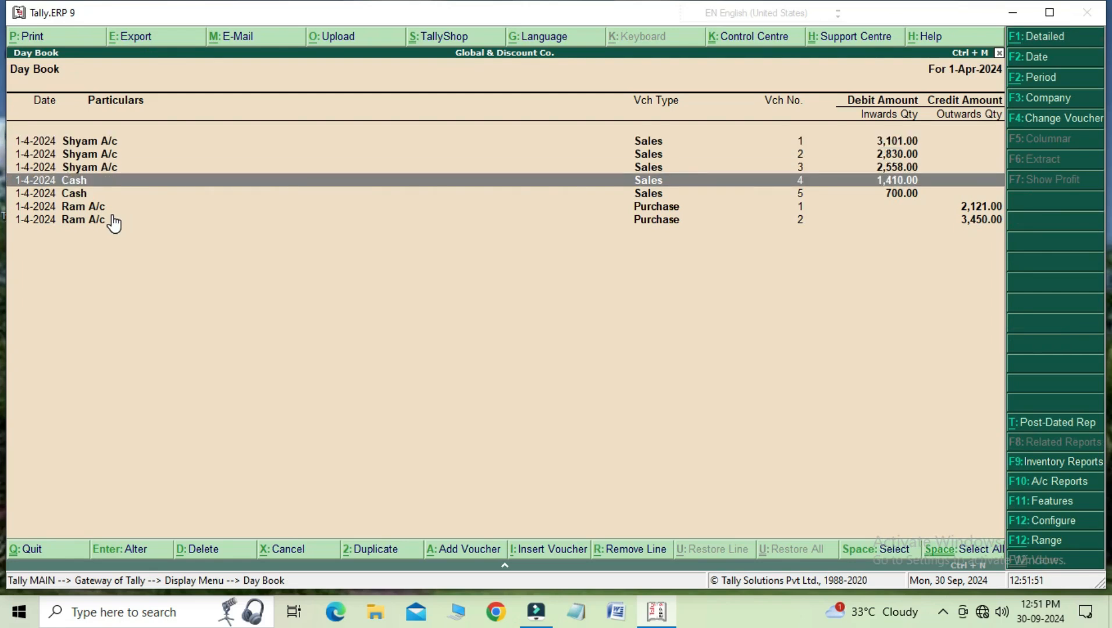
pyautogui.press('Return')
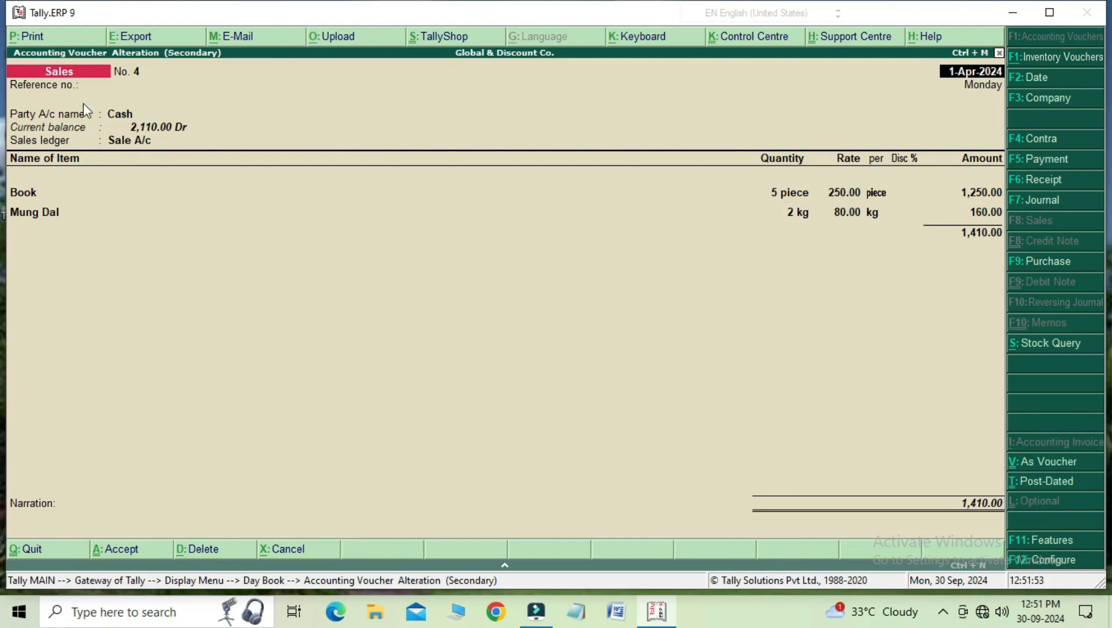
pyautogui.click(52, 36)
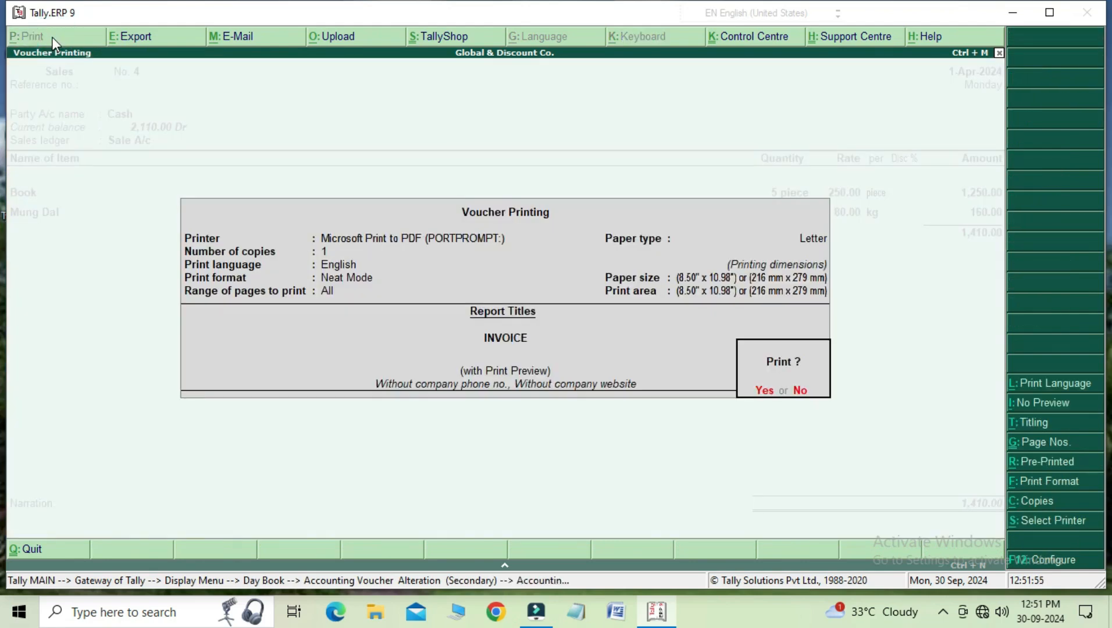
pyautogui.press('Return')
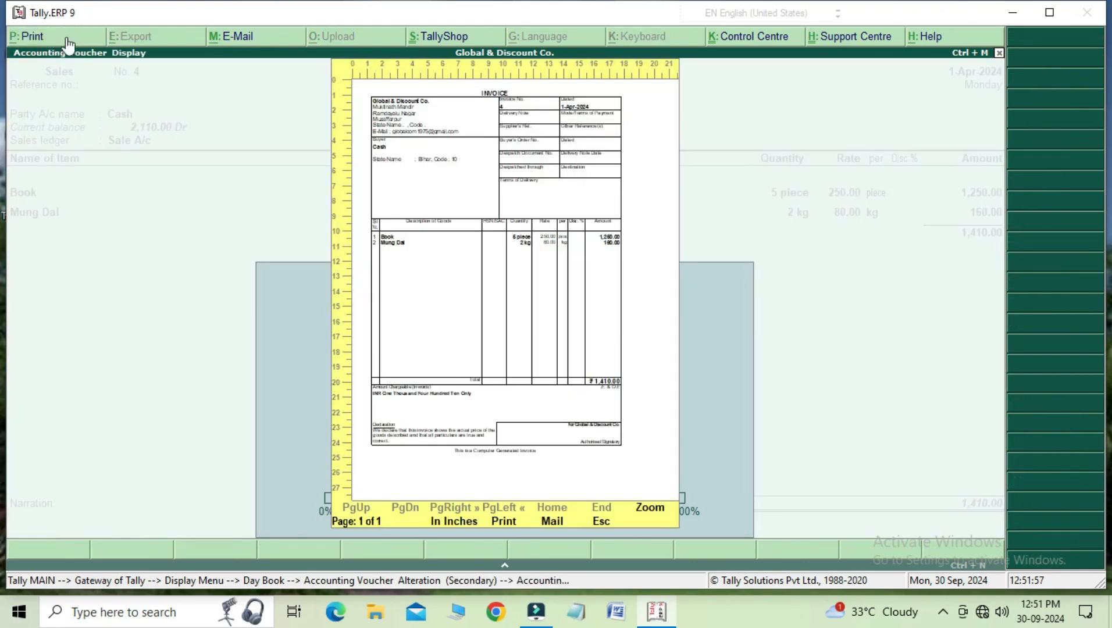
pyautogui.click(649, 511)
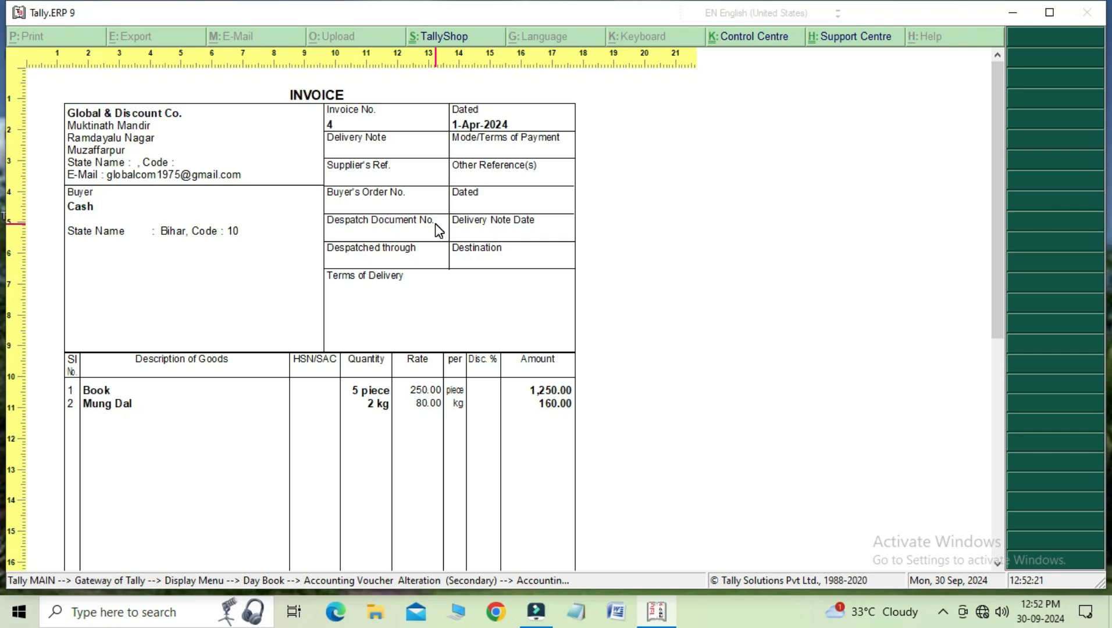
pyautogui.press('Escape')
pyautogui.press('Escape')
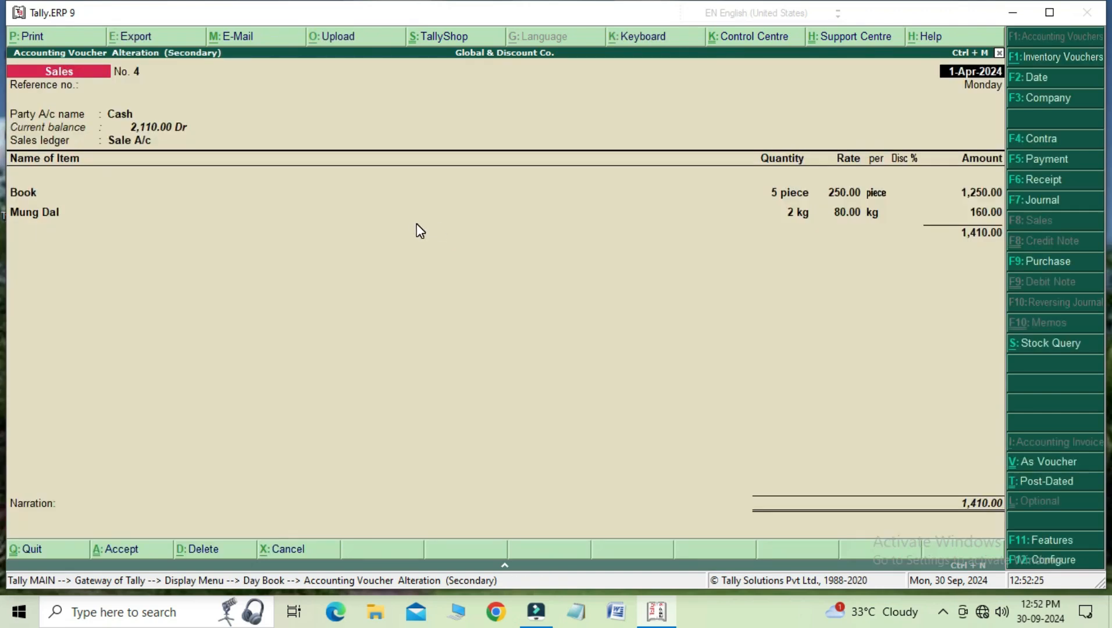
pyautogui.press('Escape')
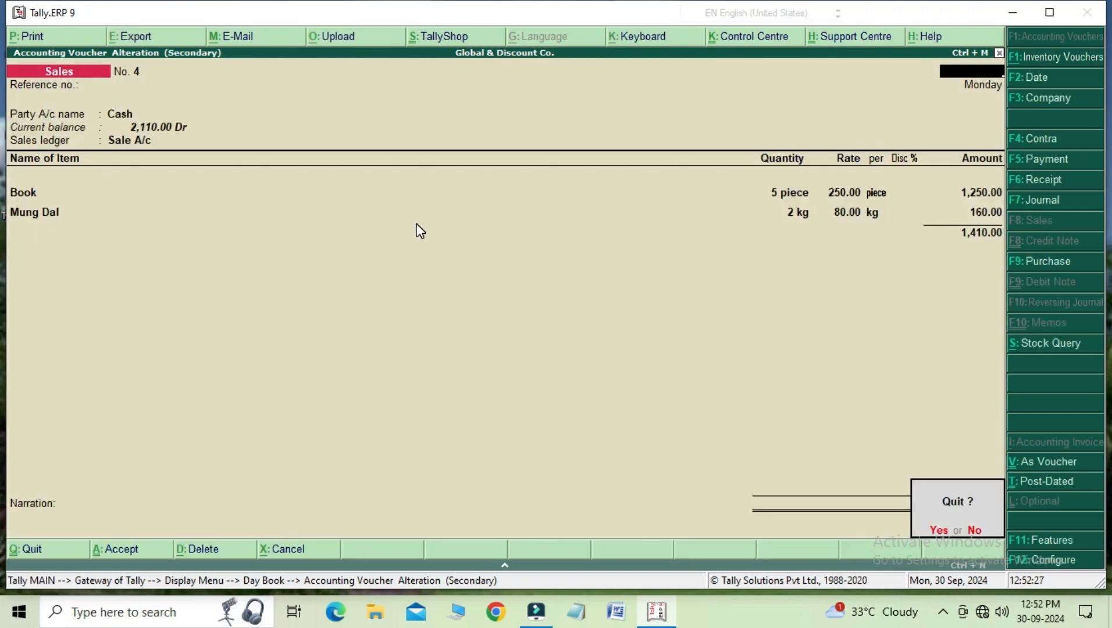
pyautogui.press('Return')
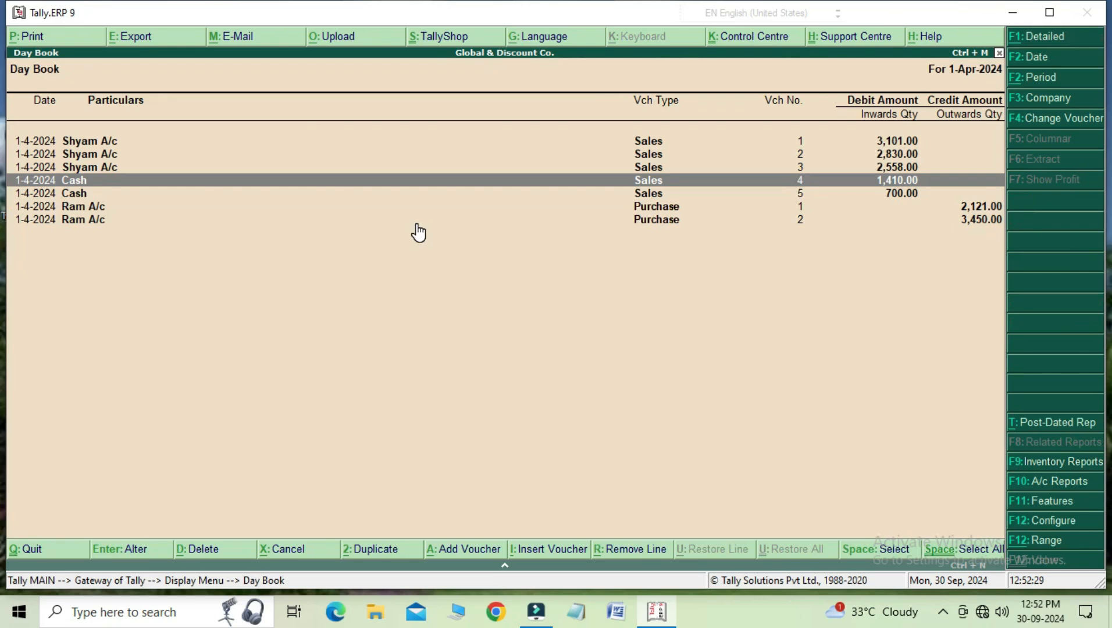
# Step: From sales voucher no. 1, configure sales invoices with supplementary details set to No and printing of the party's default name and address set to Yes
pyautogui.press('Up')
pyautogui.press('Up')
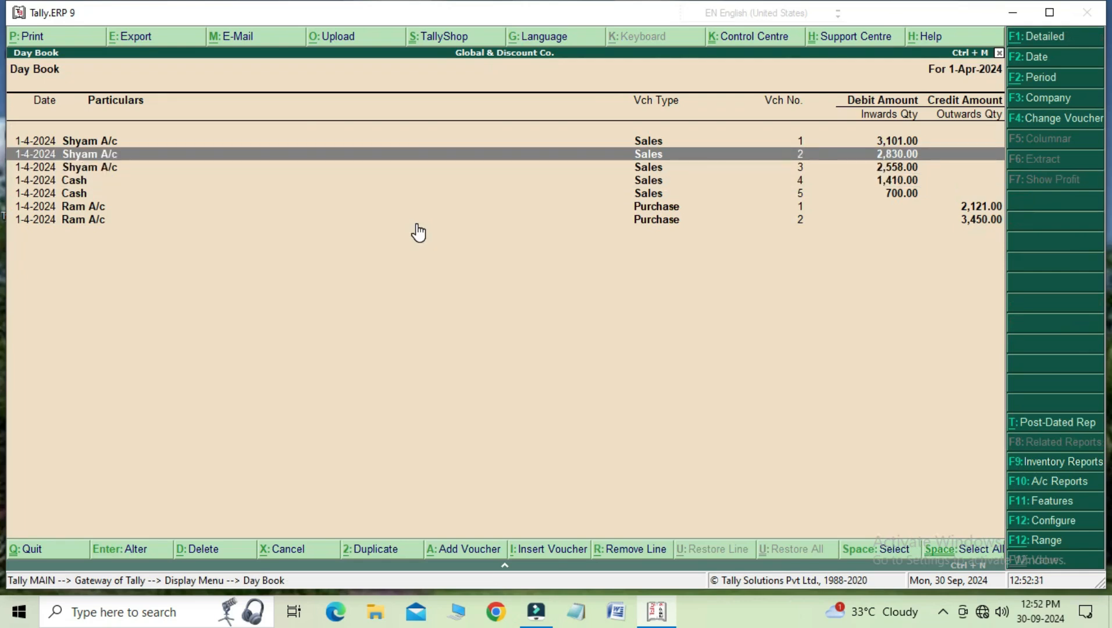
pyautogui.press('Up')
pyautogui.press('Return')
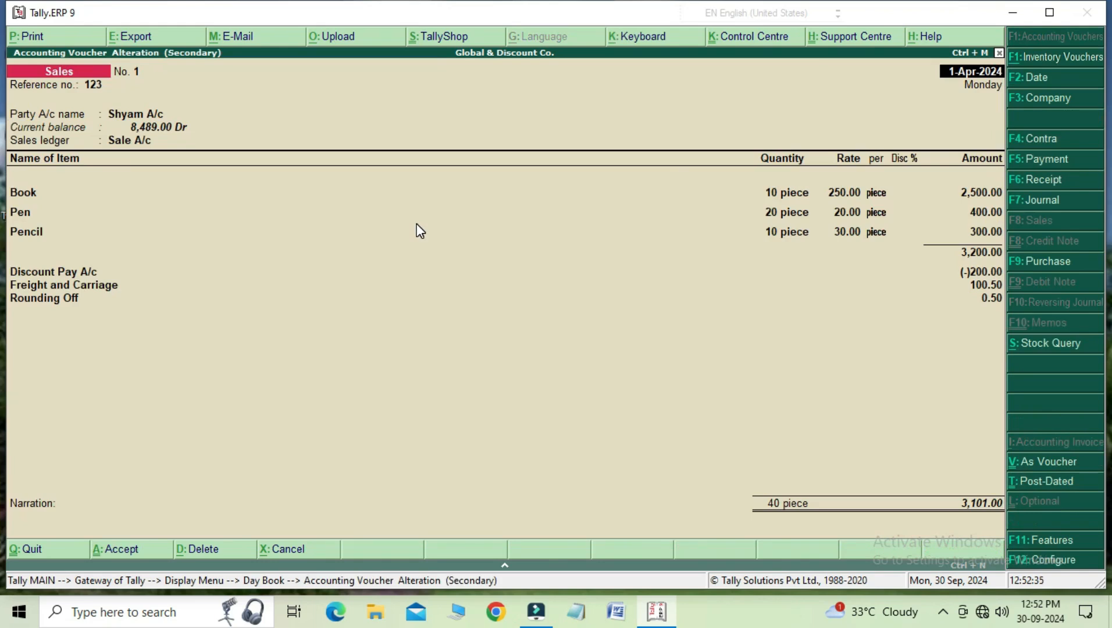
pyautogui.press('F12')
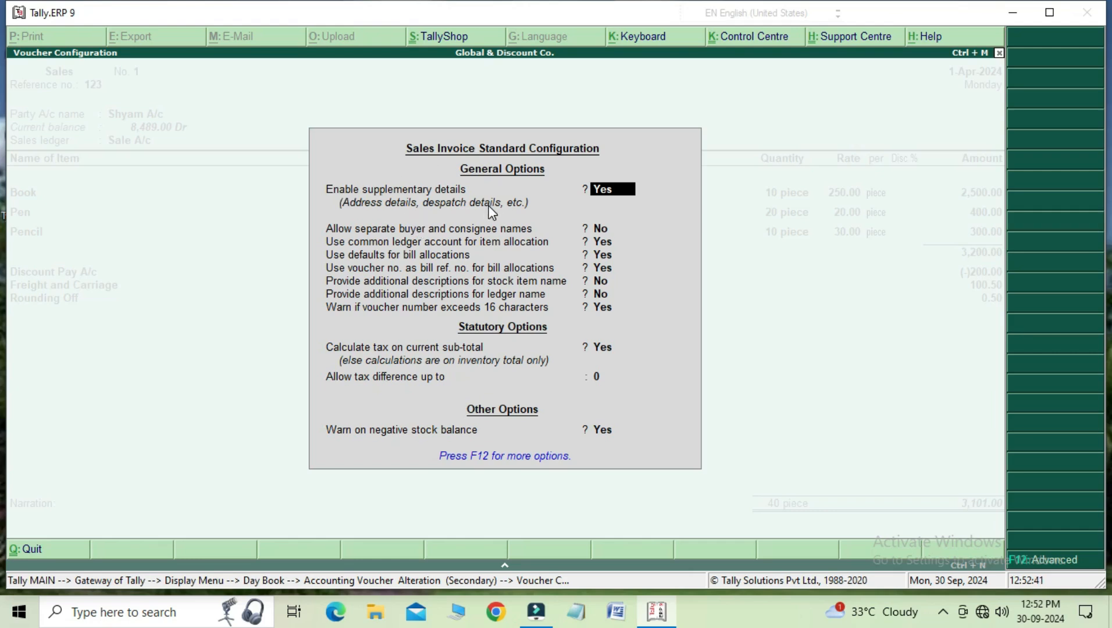
pyautogui.write('n')
pyautogui.press('Return')
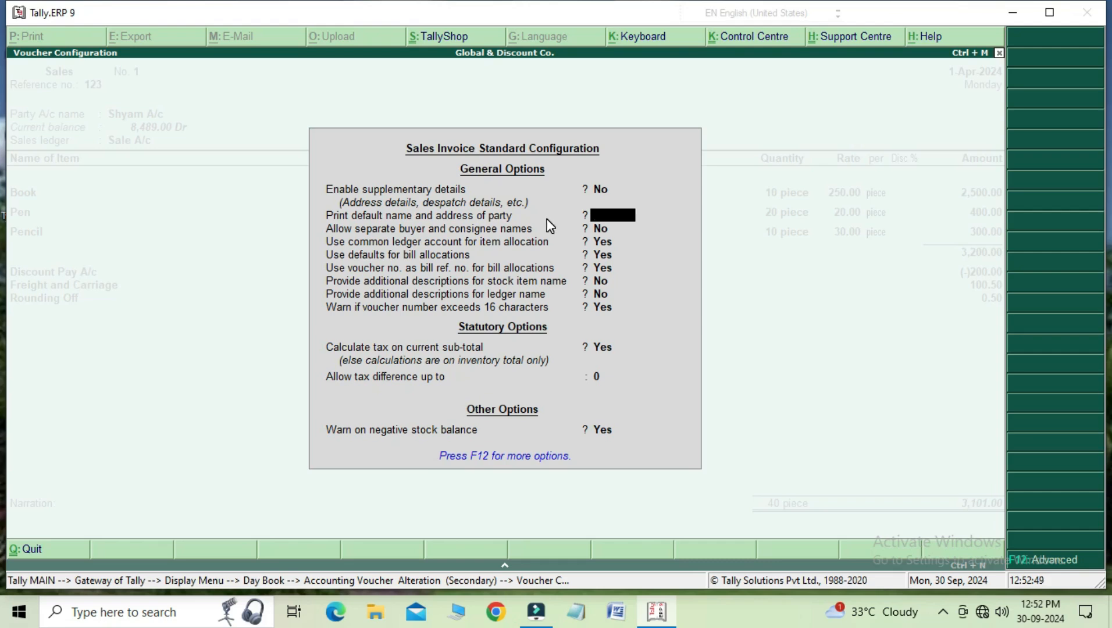
pyautogui.write('y')
pyautogui.press('Return')
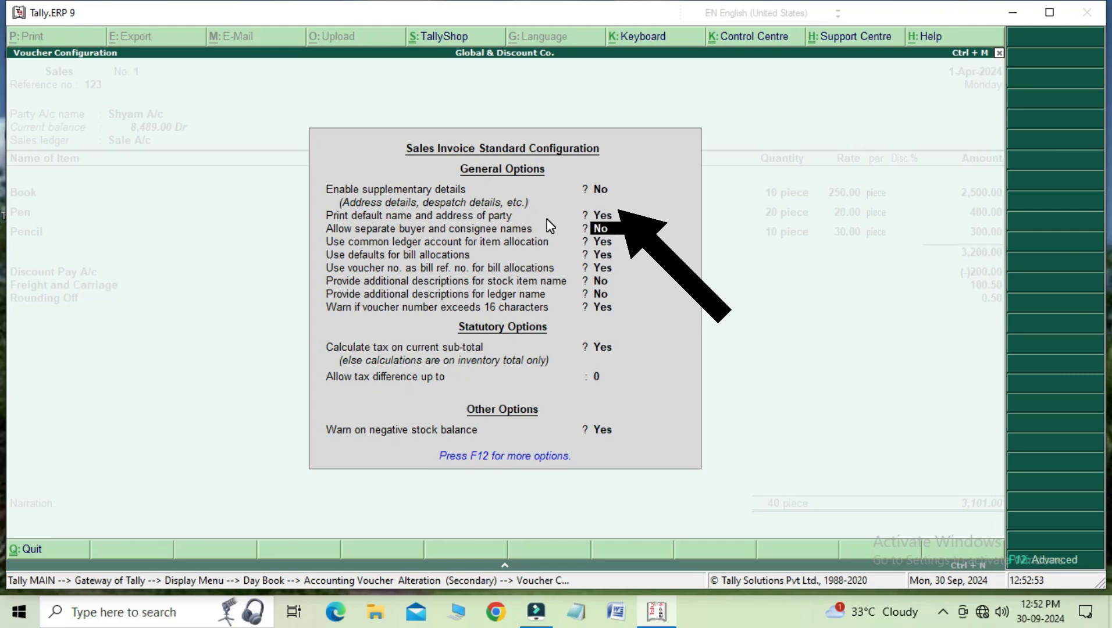
pyautogui.hotkey('ctrl', 'a')
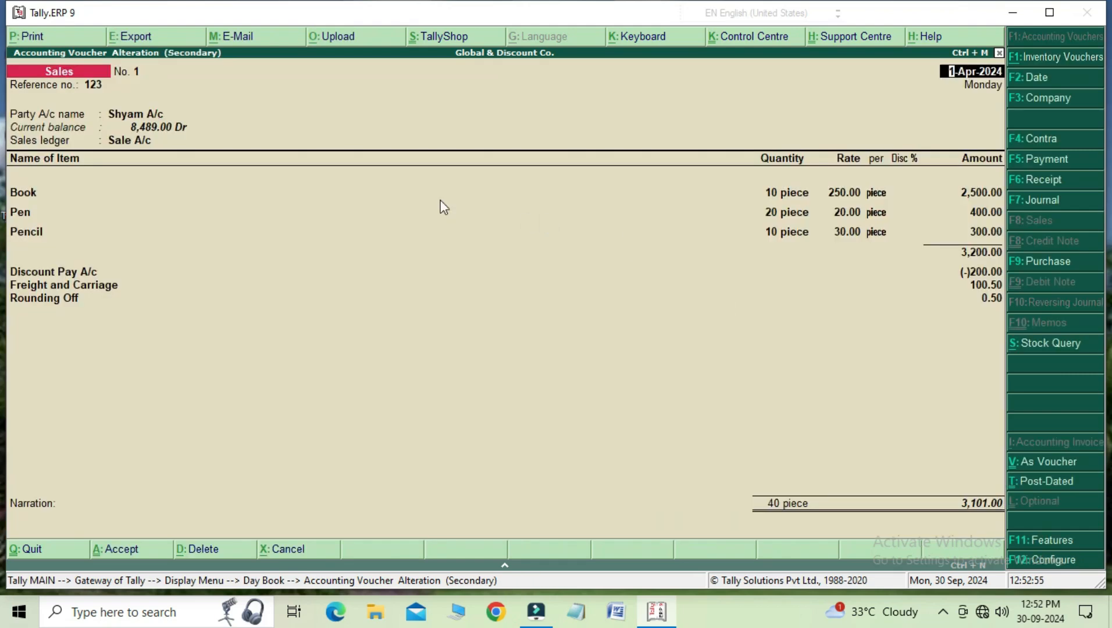
# Step: Check the buyer's details in the zoomed print preview of sales voucher no. 1, then close the voucher
pyautogui.click(49, 41)
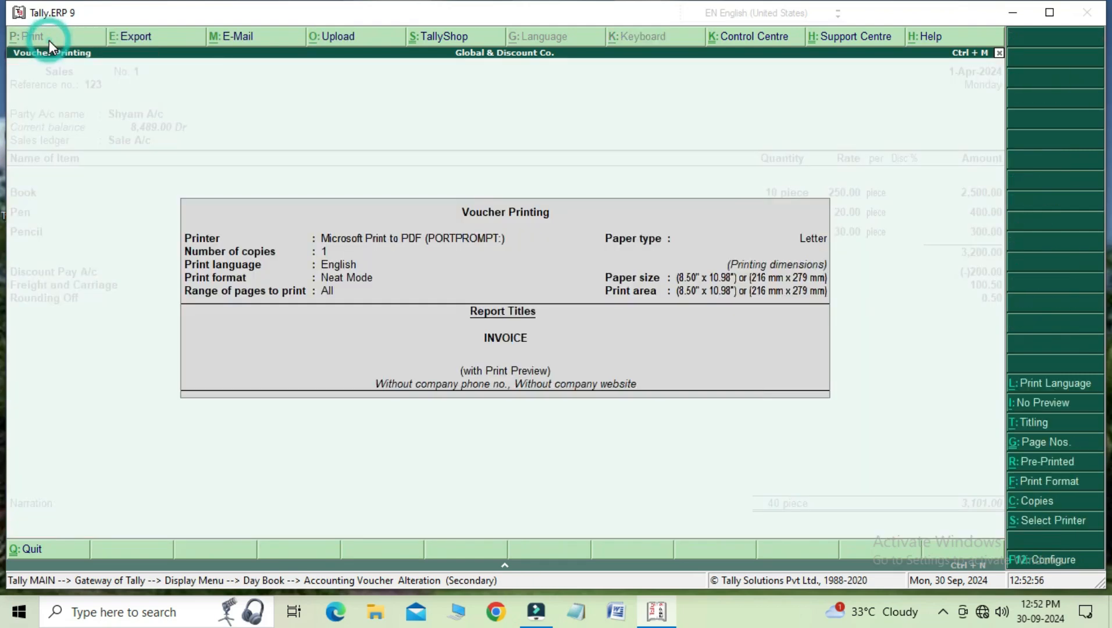
pyautogui.press('Return')
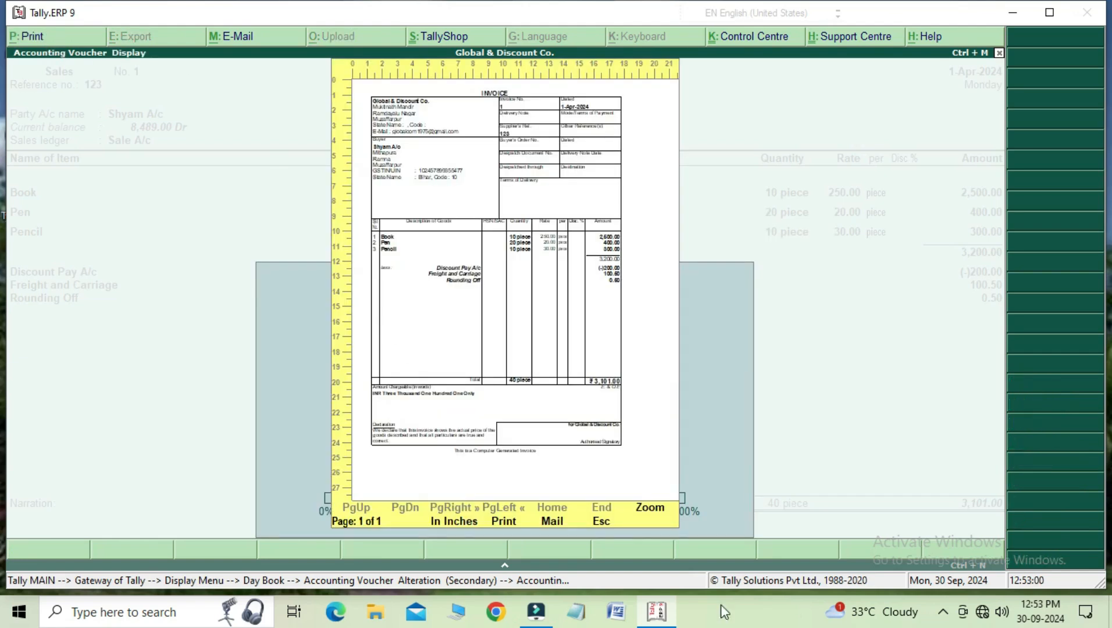
pyautogui.click(646, 508)
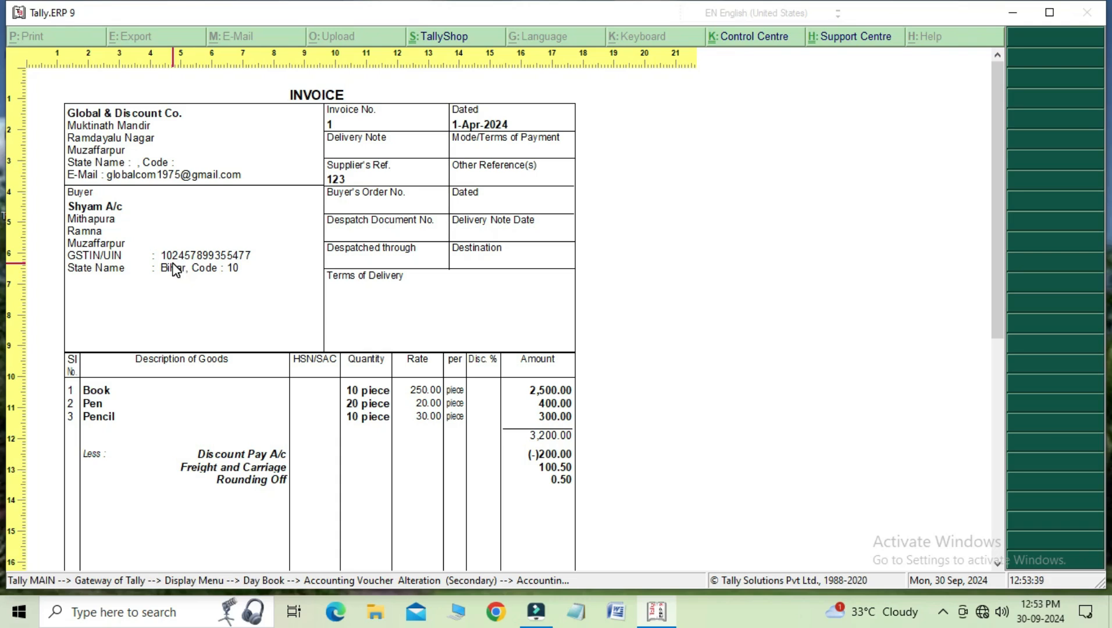
pyautogui.press('Escape')
pyautogui.press('Escape')
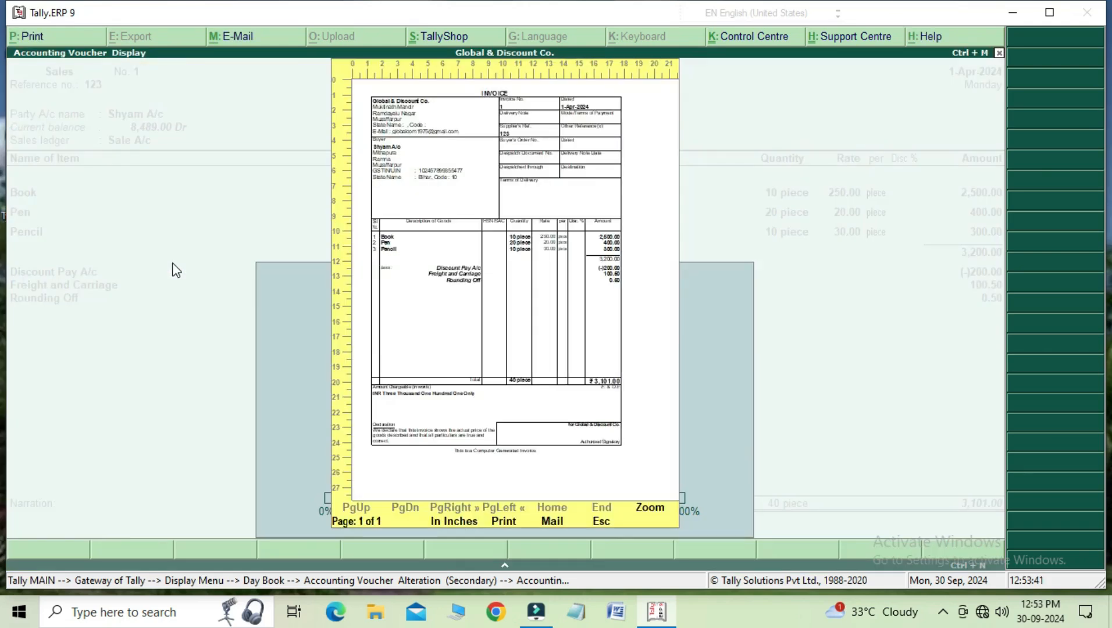
pyautogui.press('Escape')
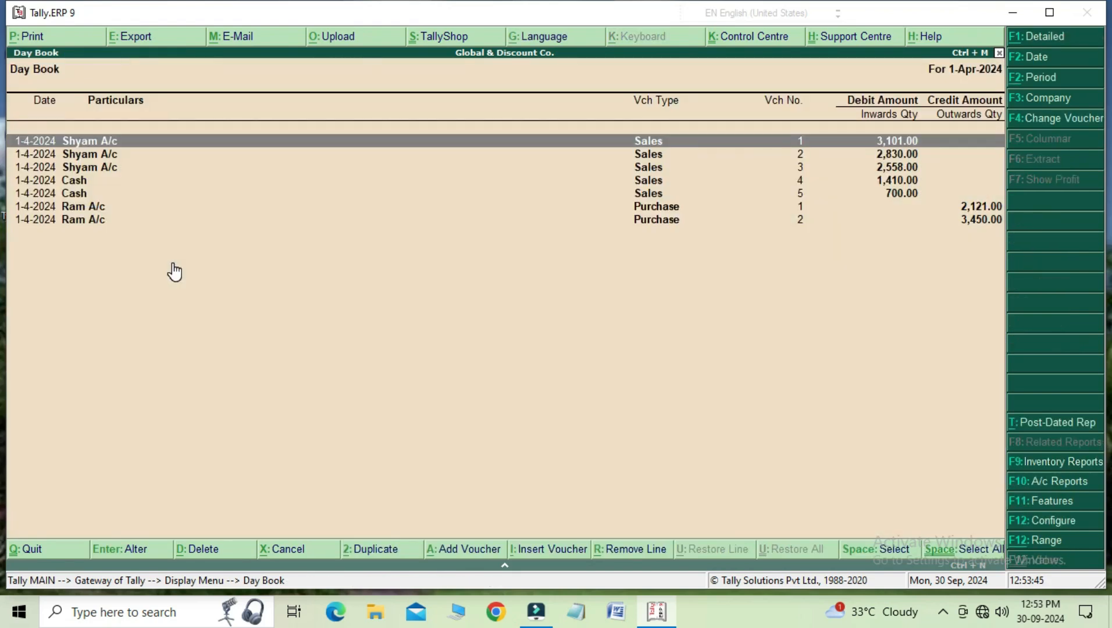
# Step: Leave the Day Book and start a new sales voucher under Accounting Vouchers, leaving the reference number blank
pyautogui.press('Escape')
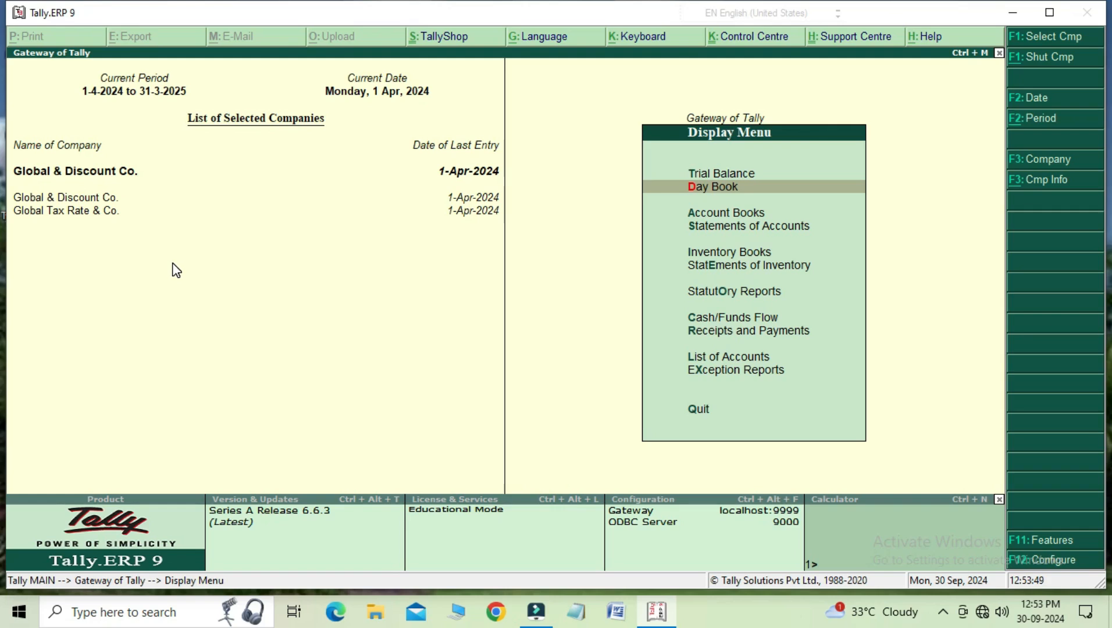
pyautogui.press('Down')
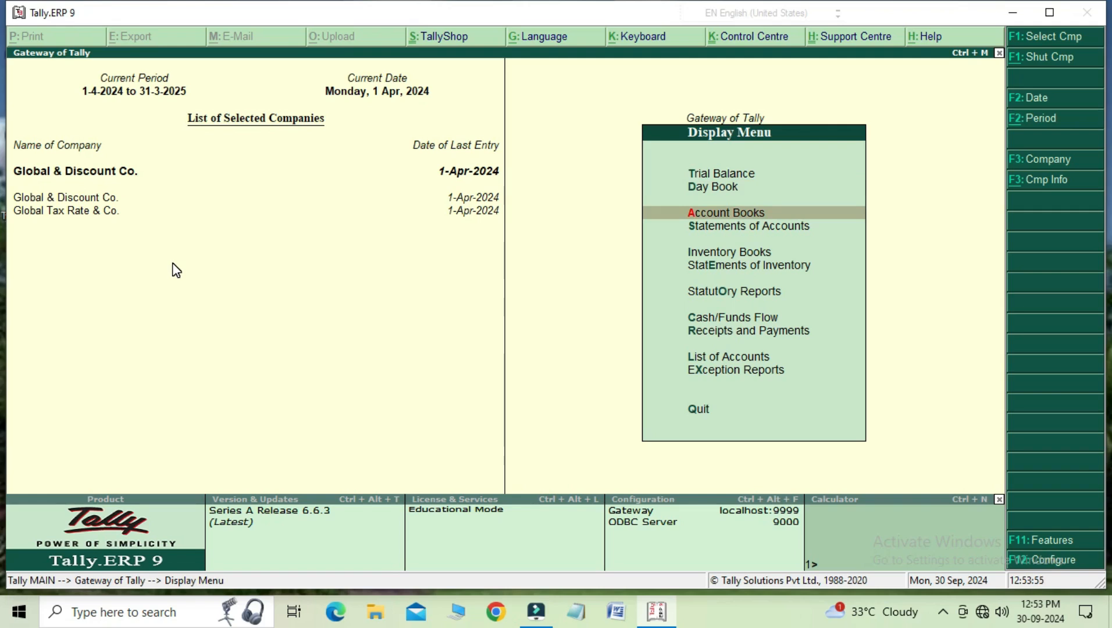
pyautogui.press('Escape')
pyautogui.press('Up')
pyautogui.press('Up')
pyautogui.press('Up')
pyautogui.press('Up')
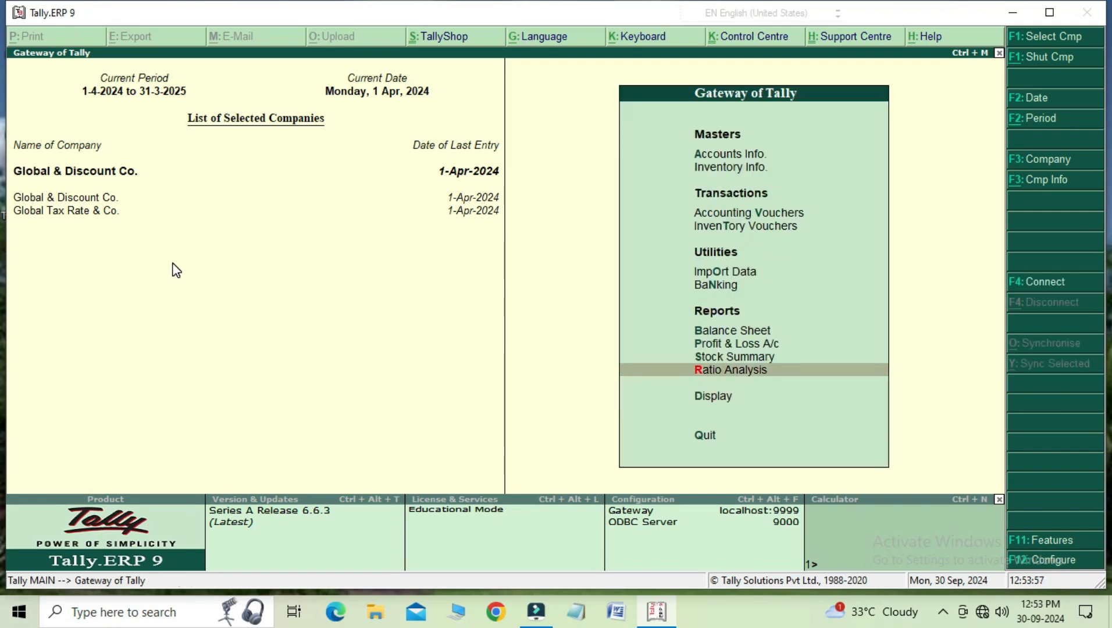
pyautogui.press('Up')
pyautogui.press('Up')
pyautogui.press('Up')
pyautogui.press('Up')
pyautogui.press('Return')
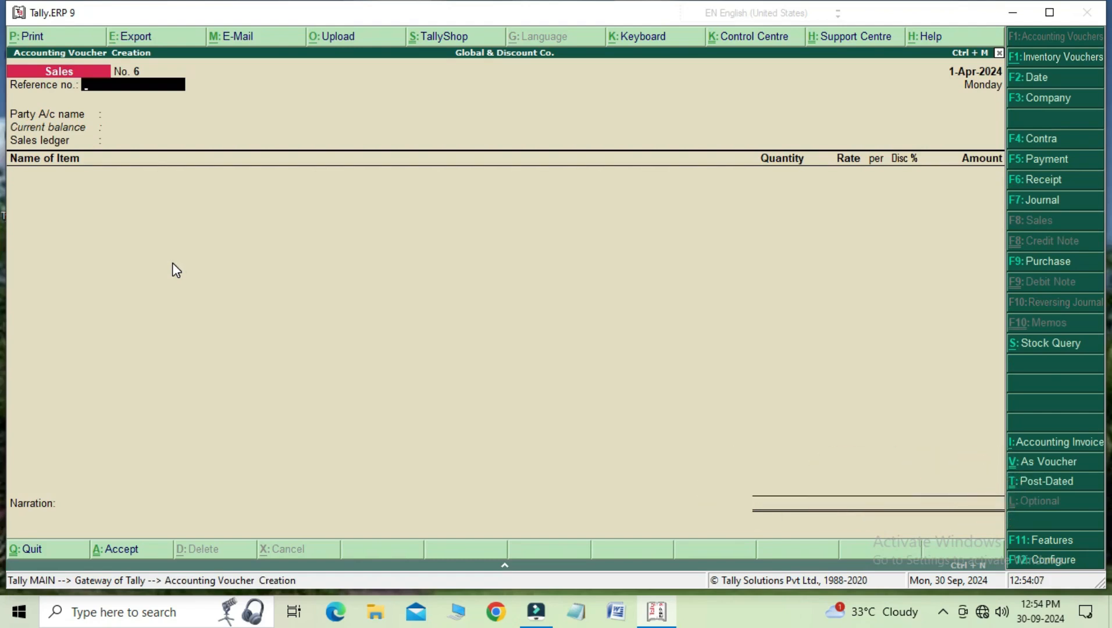
pyautogui.press('Return')
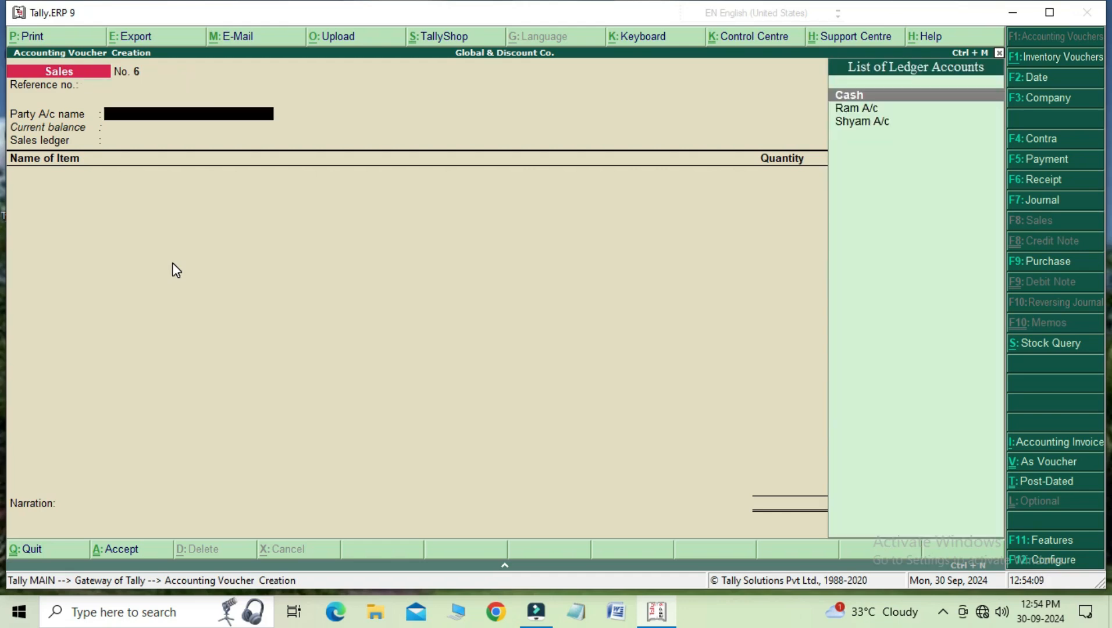
# Step: Choose Cash as the party account and set supplementary details to Yes in the sales invoice configuration
pyautogui.press('Return')
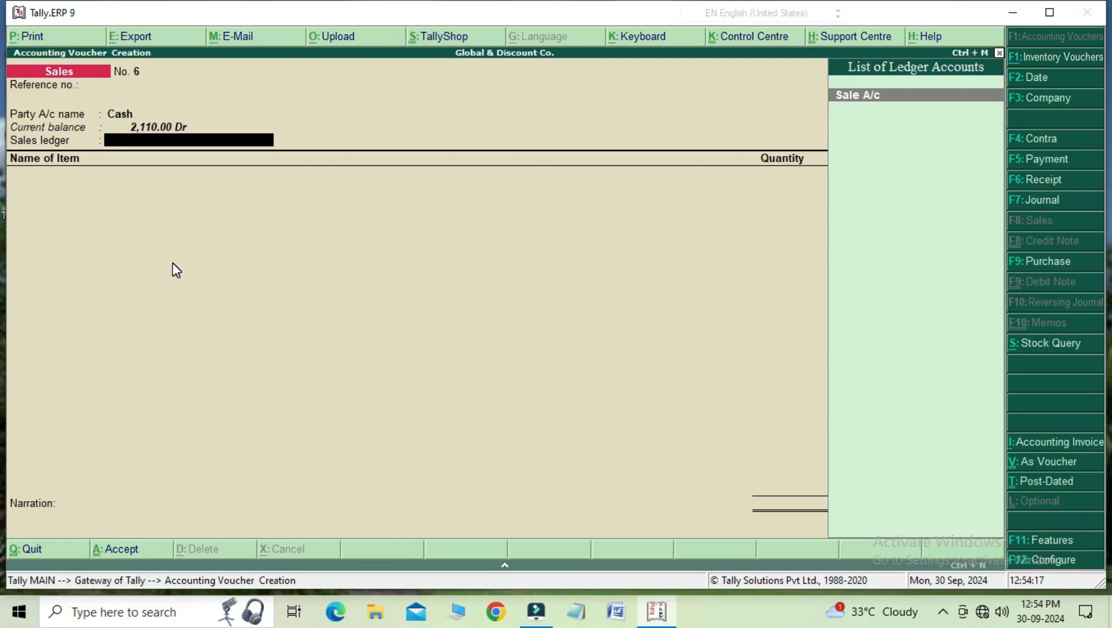
pyautogui.press('BackSpace')
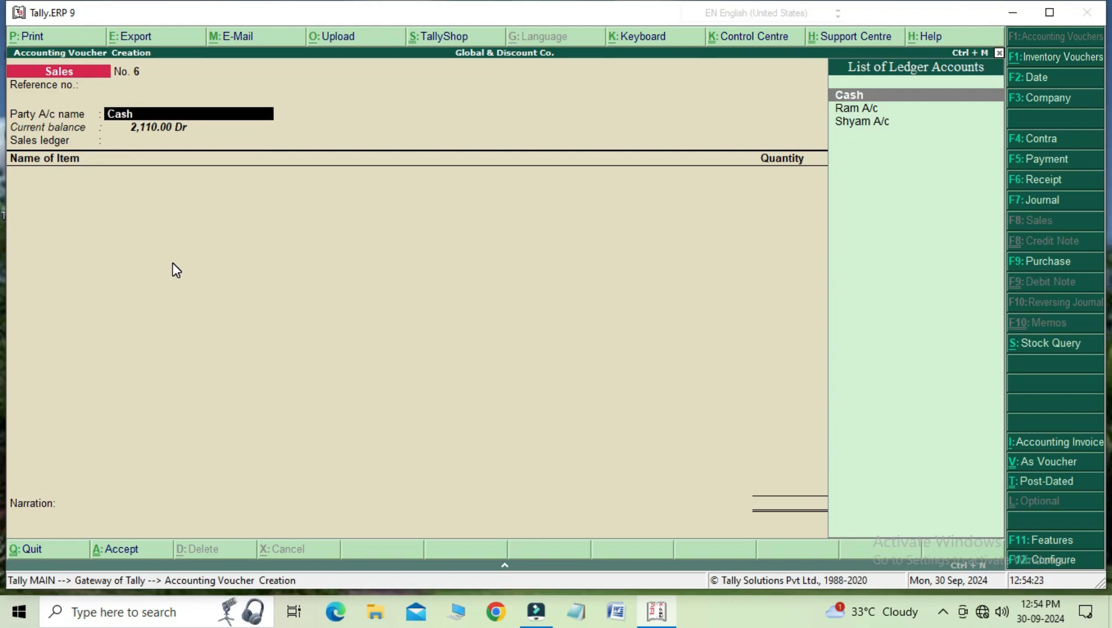
pyautogui.press('F12')
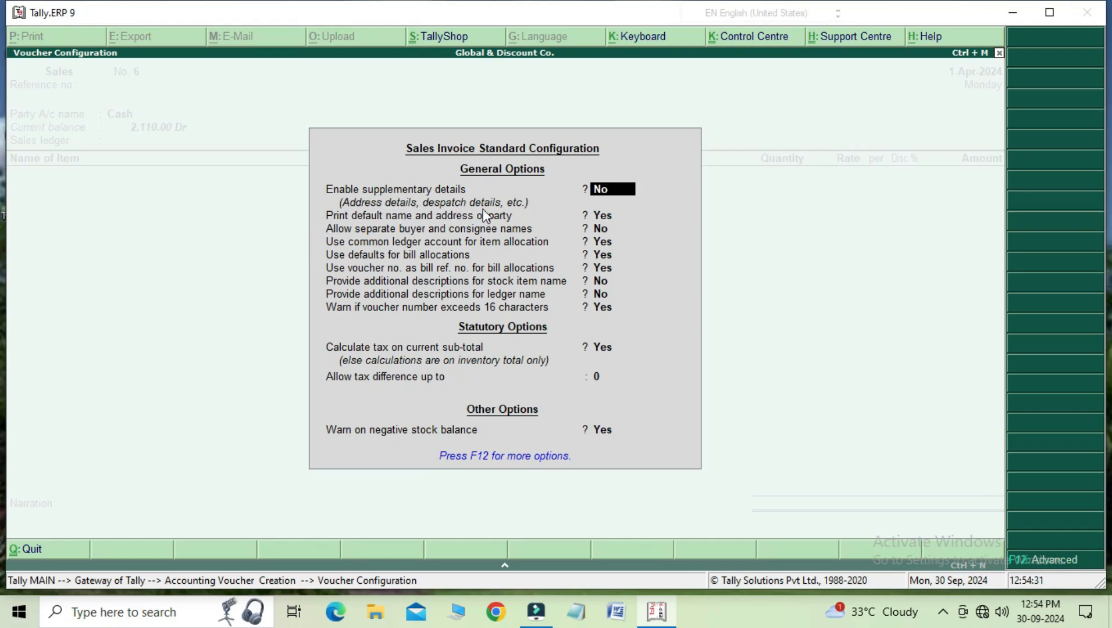
pyautogui.write('Y')
pyautogui.press('Return')
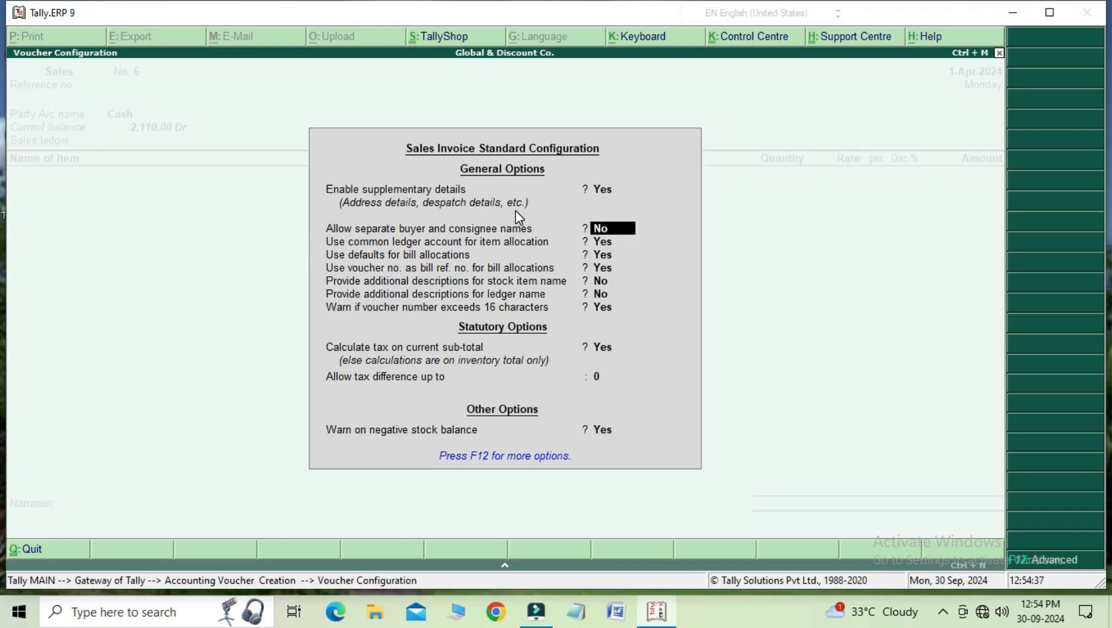
pyautogui.hotkey('ctrl', 'a')
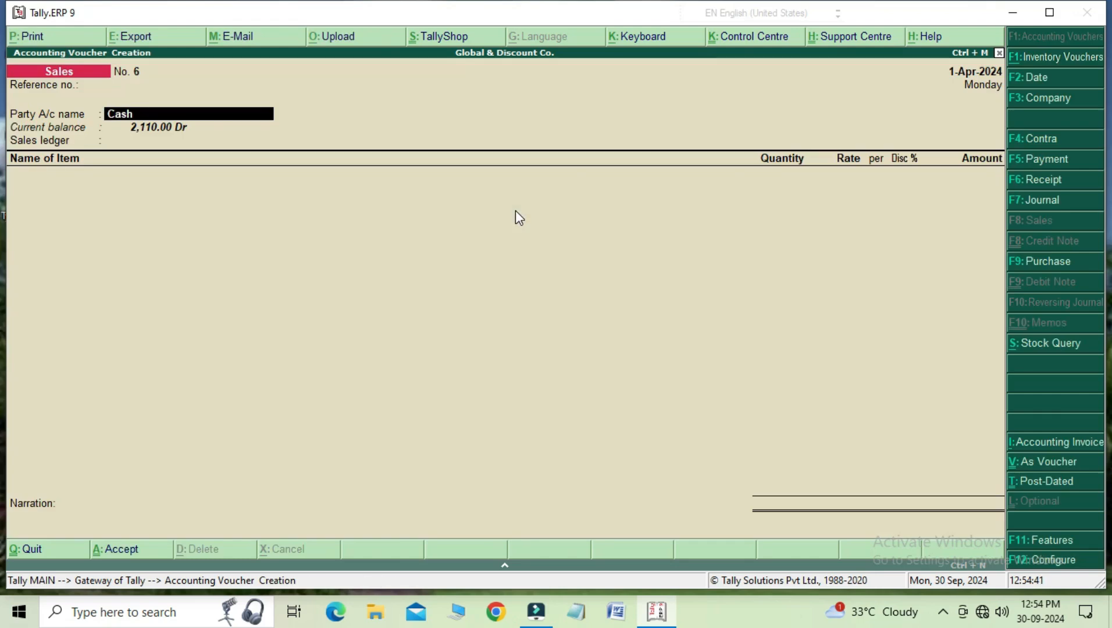
# Step: Reselect Cash as the party and enter delivery note number 005 dated 1-Apr-2024 in the despatch details
pyautogui.press('Return')
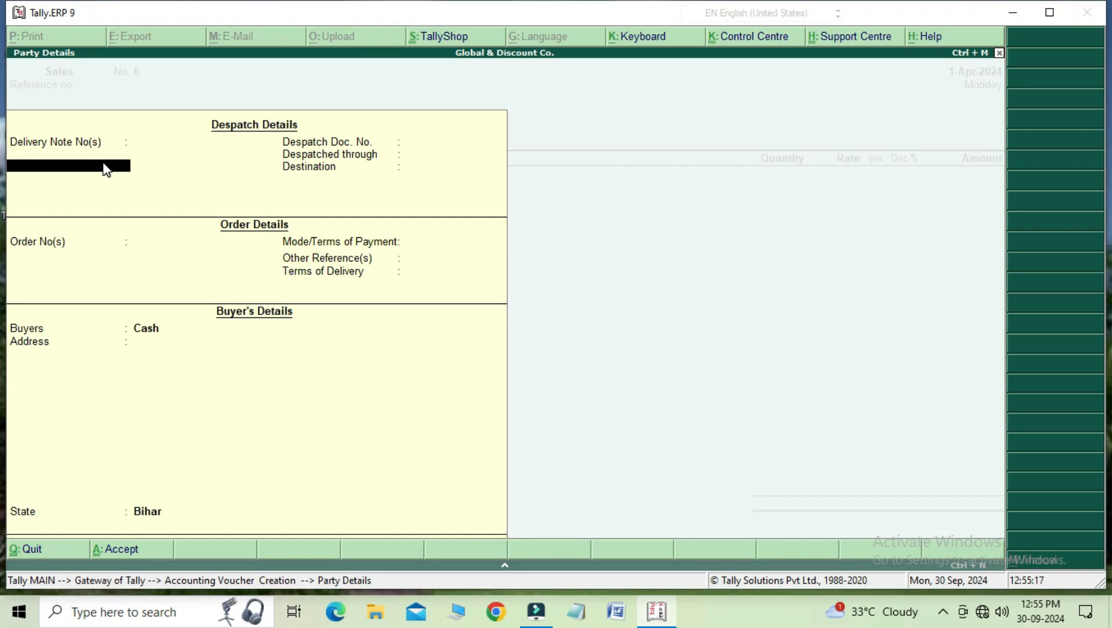
pyautogui.write('005')
pyautogui.press('Return')
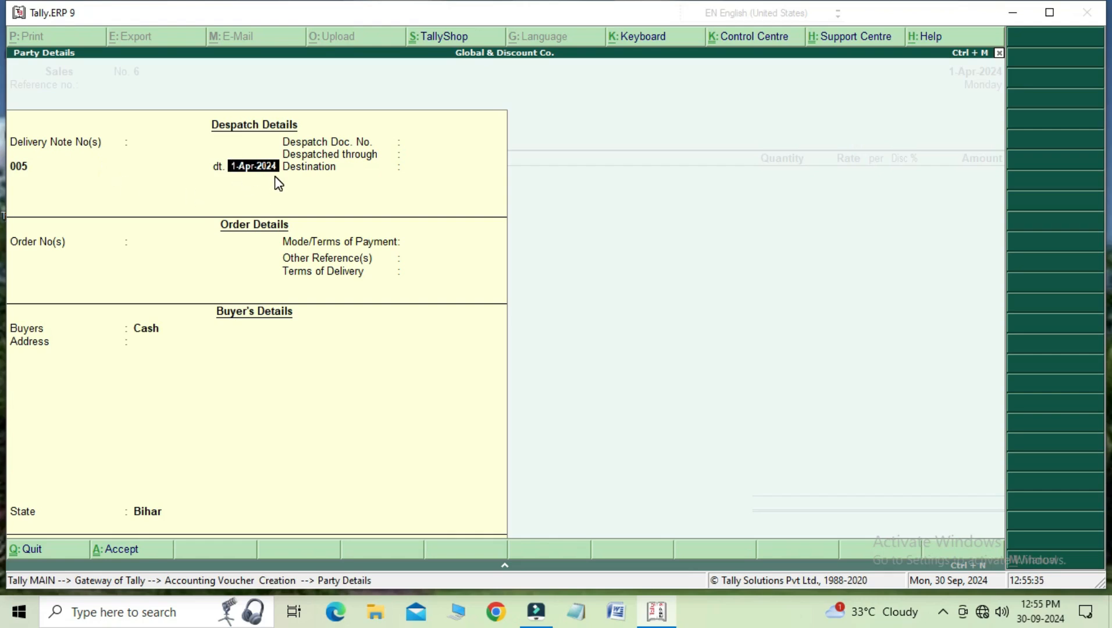
pyautogui.press('Return')
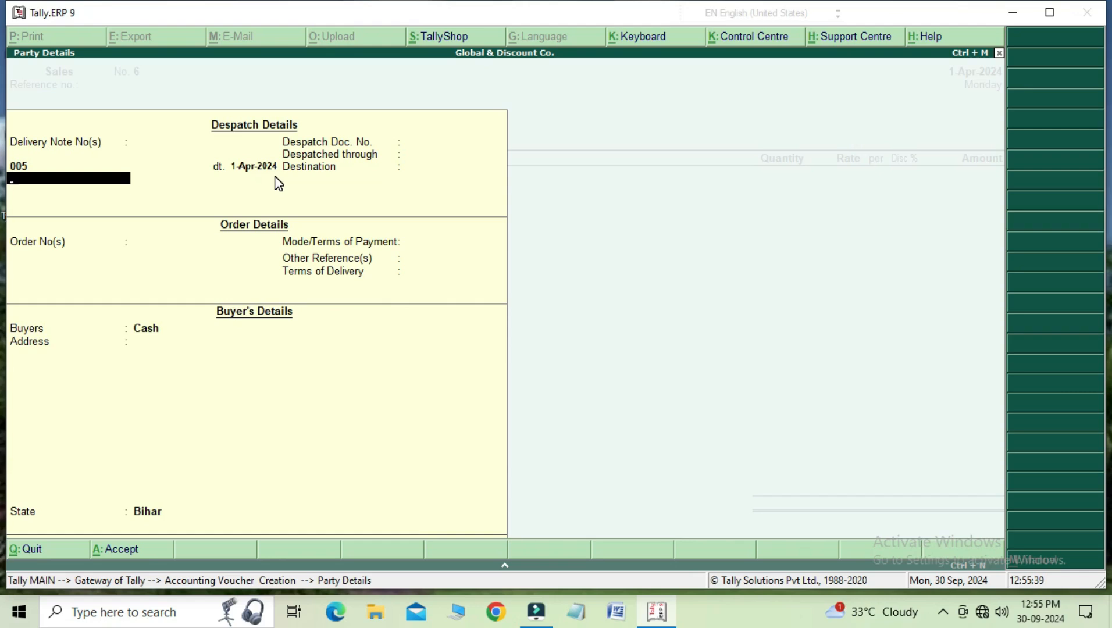
pyautogui.press('Return')
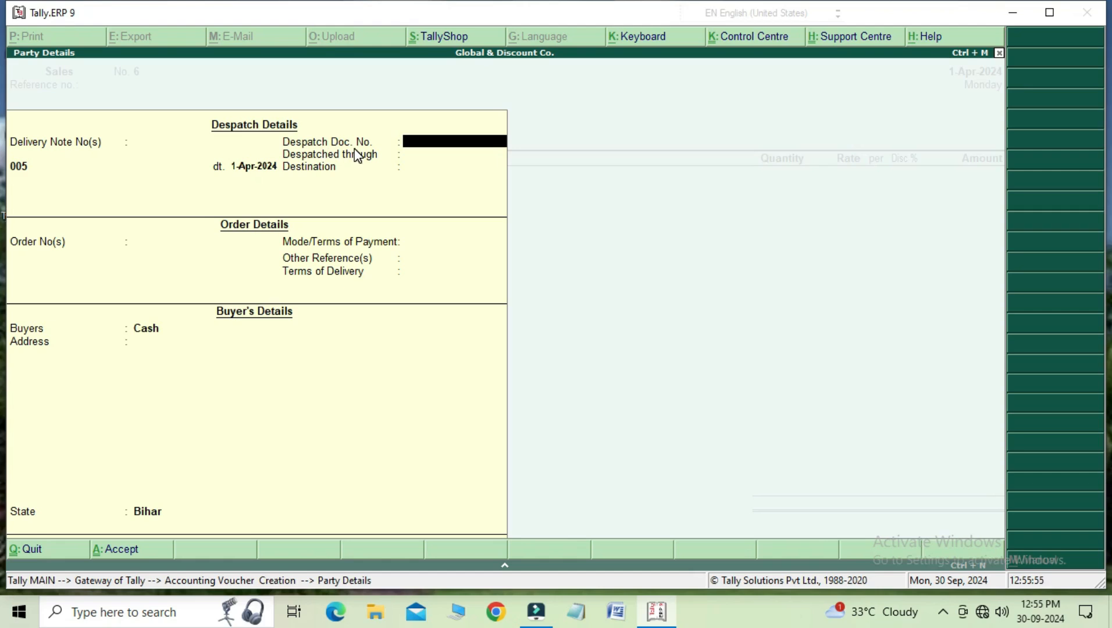
# Step: Complete the despatch details with document number 123, despatched through ARBNAV TAMNS, and destination RAMNA
pyautogui.write('123')
pyautogui.press('Return')
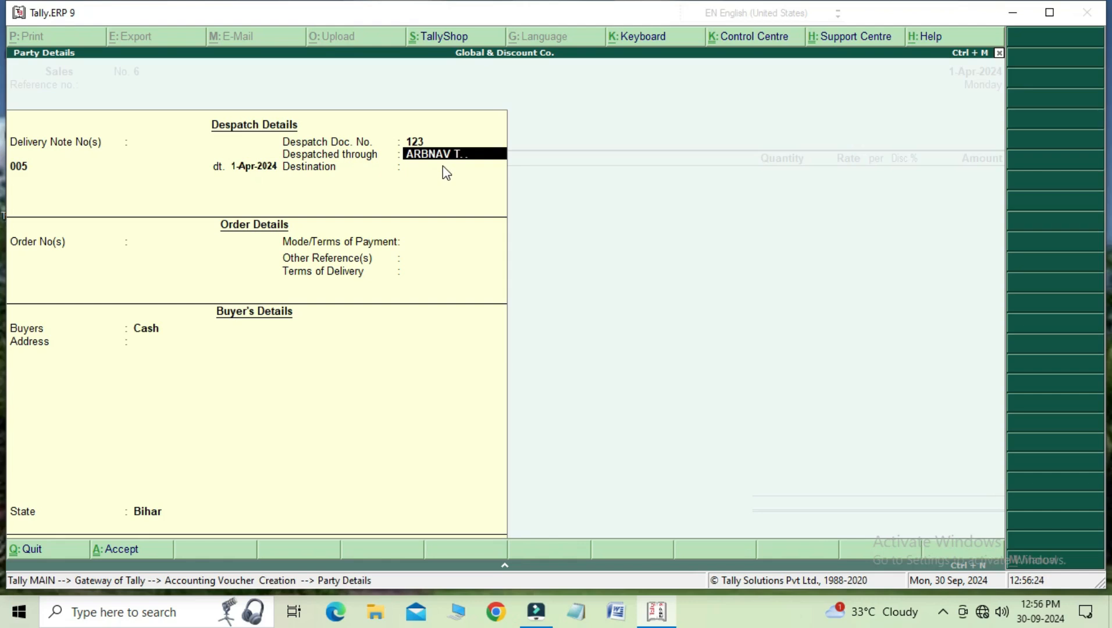
pyautogui.write('NS')
pyautogui.press('Return')
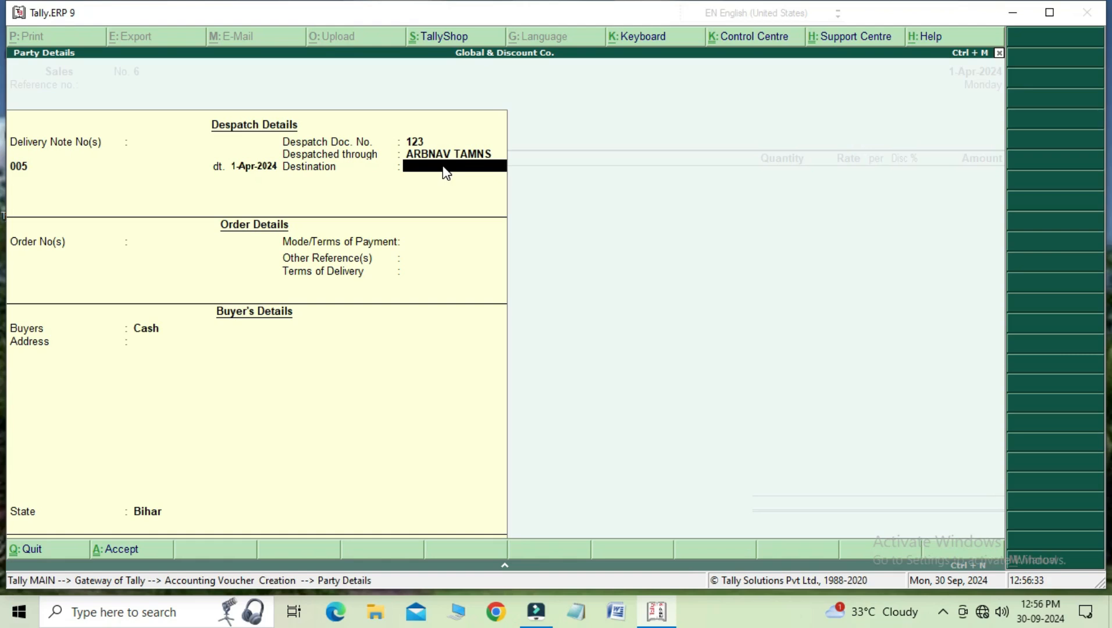
pyautogui.write('RAMNA')
pyautogui.press('Return')
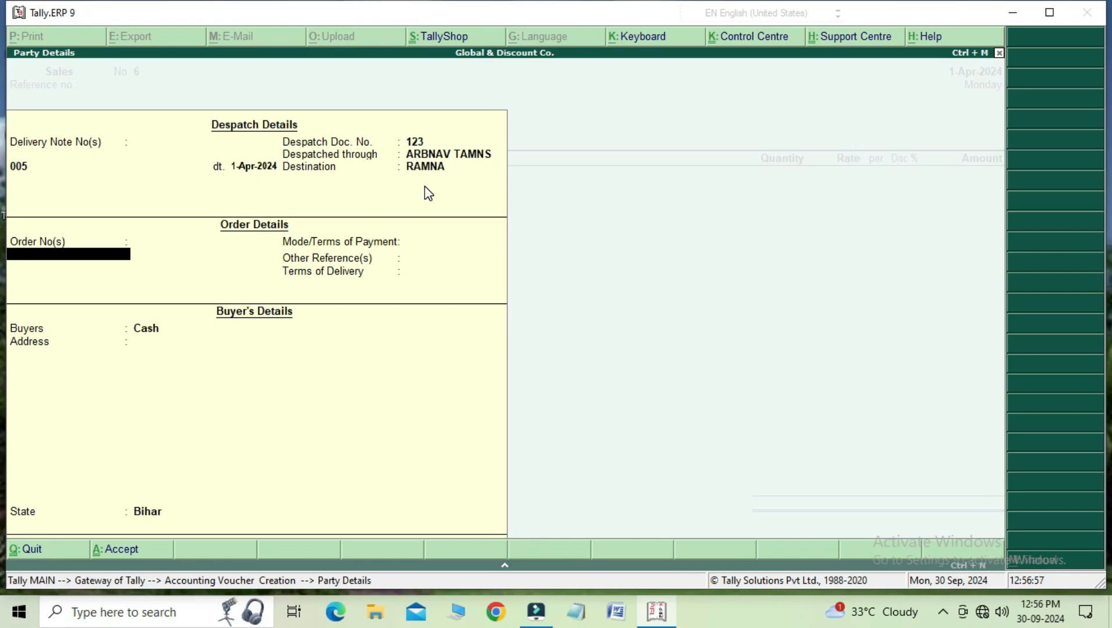
# Step: Enter the order number dated 1-Apr-2024 and CASH as the mode of payment, leaving other references blank
pyautogui.write('45')
pyautogui.press('Return')
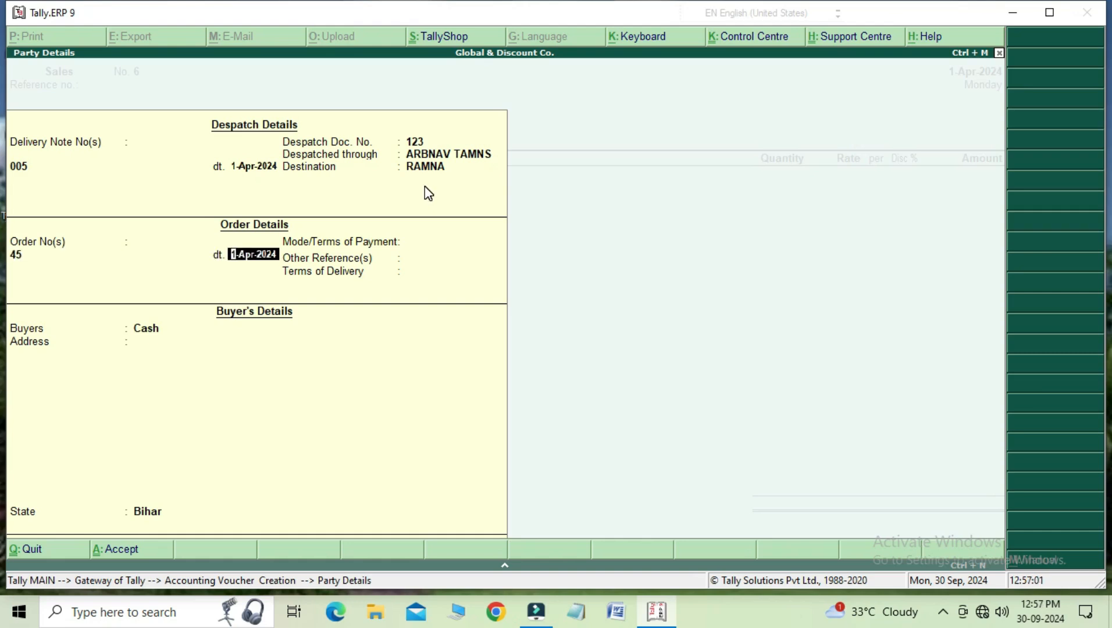
pyautogui.press('Return')
pyautogui.press('Return')
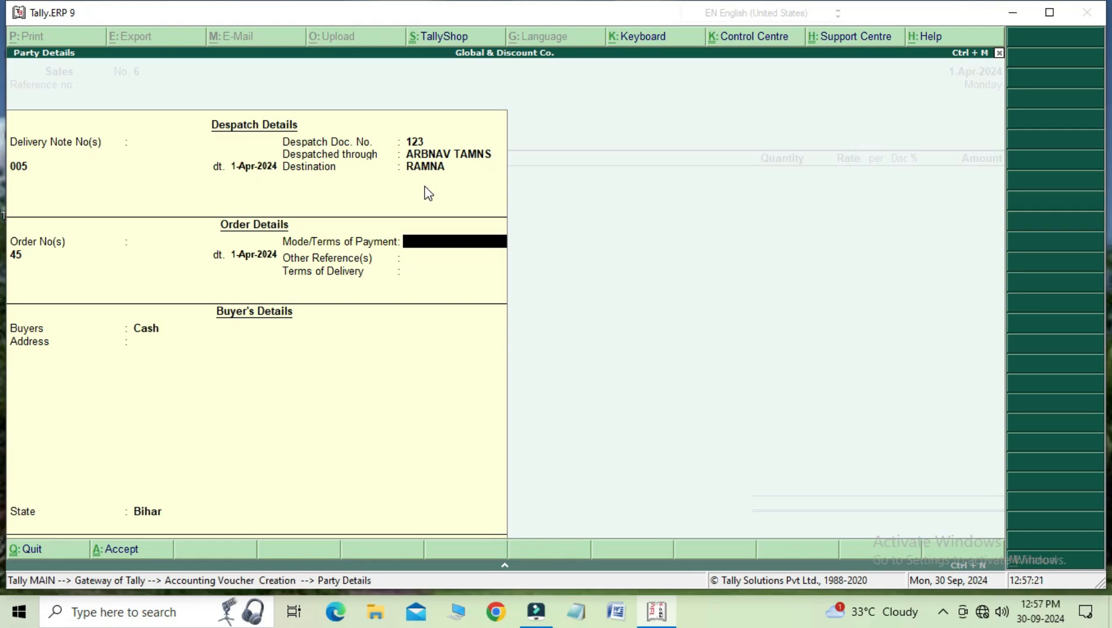
pyautogui.write('CASH')
pyautogui.press('Return')
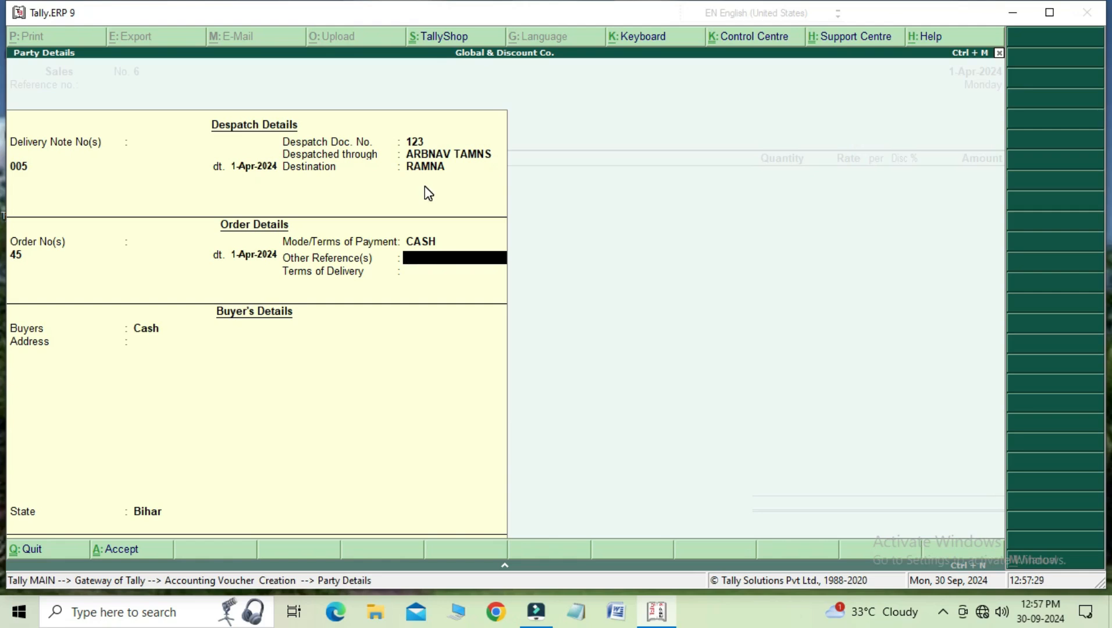
pyautogui.press('Return')
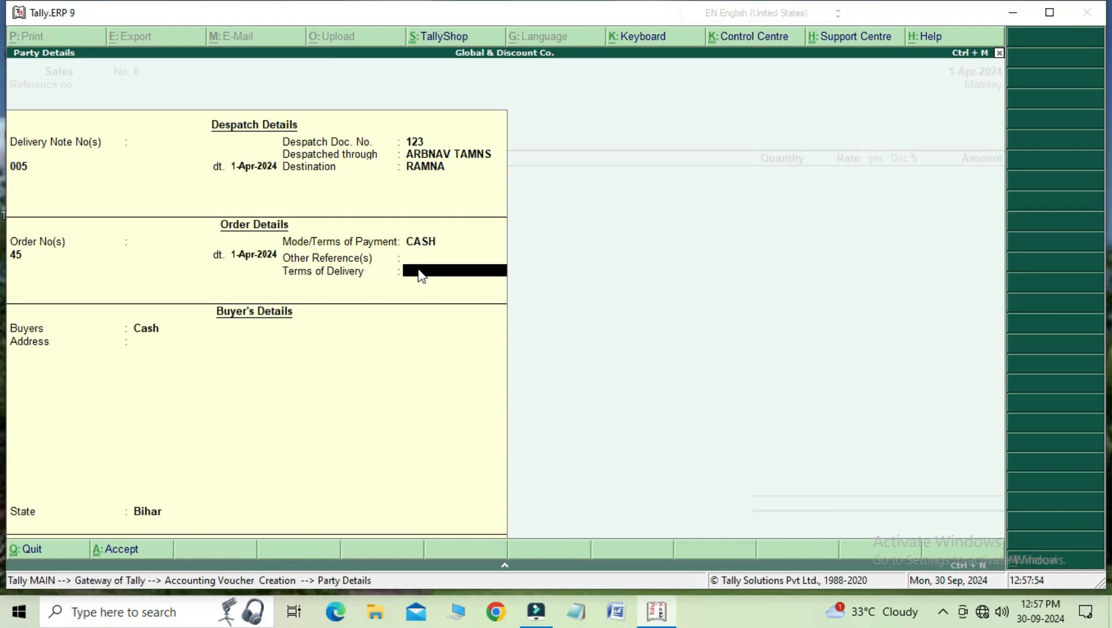
# Step: Enter F.O.R as the terms of delivery in the order details
pyautogui.write('F.O.R')
pyautogui.press('Return')
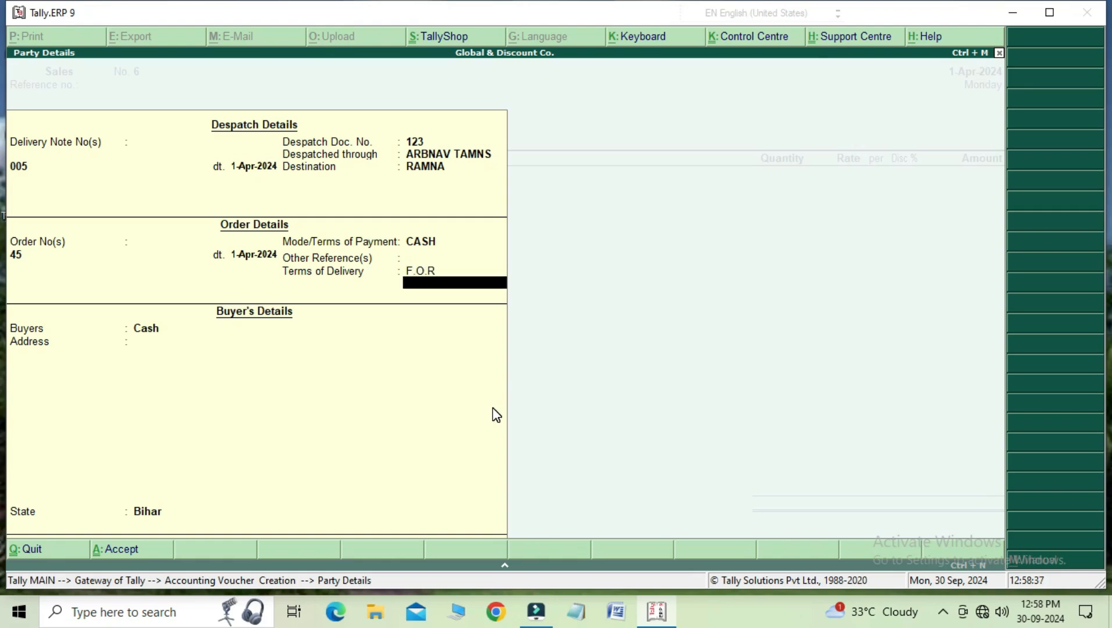
pyautogui.press('Return')
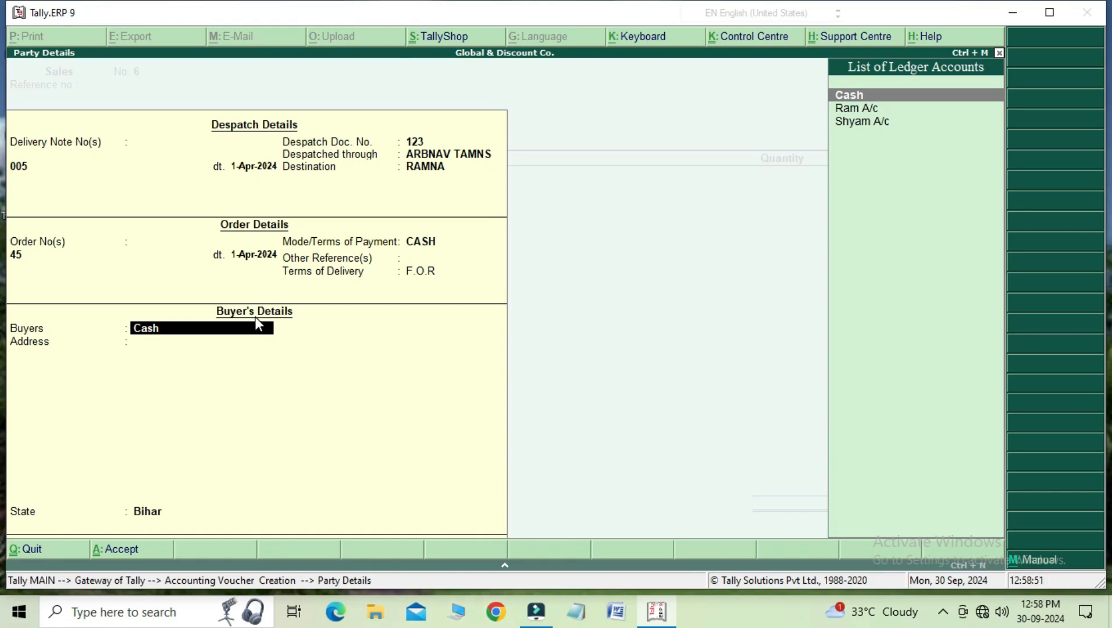
# Step: Try switching the buyer's field between manual entry and the party list, try Ram A/c as the buyer, and return to Cash
pyautogui.click(1042, 571)
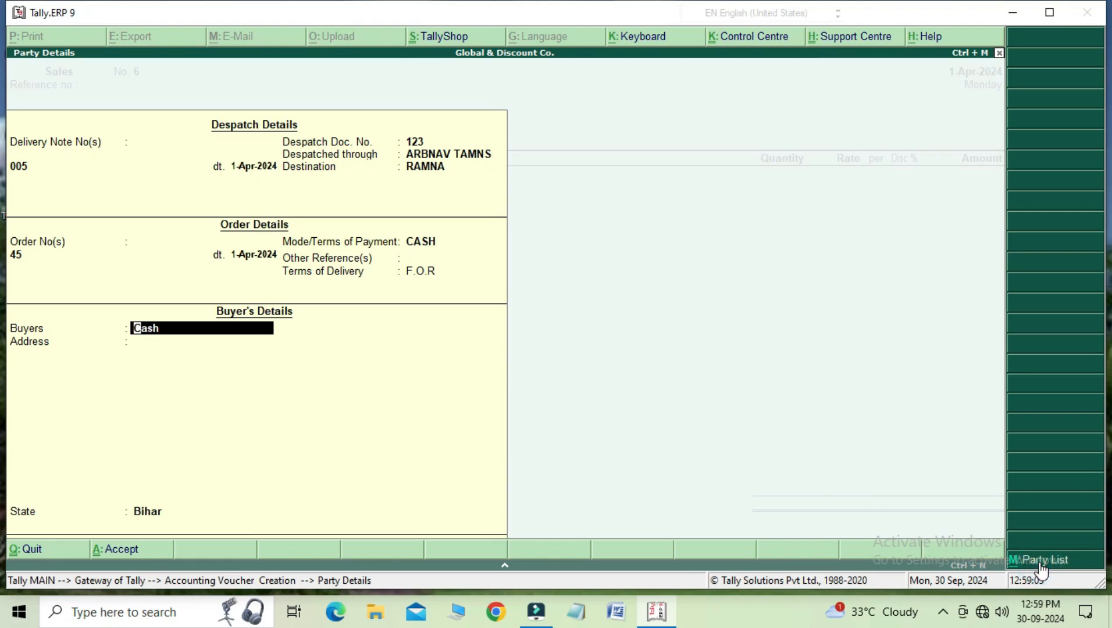
pyautogui.click(1042, 571)
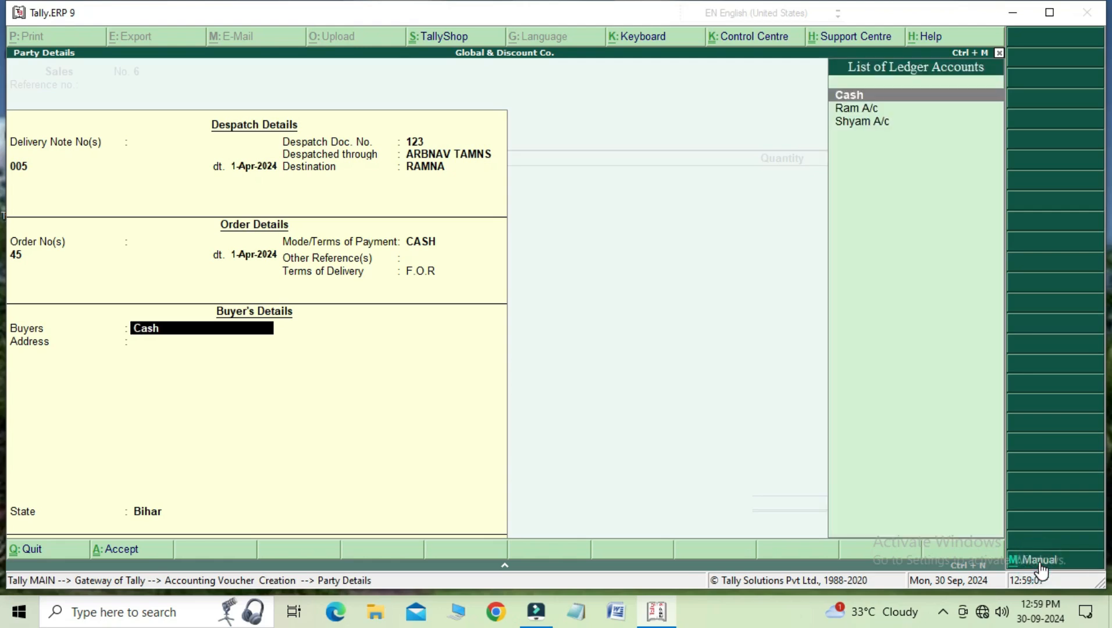
pyautogui.press('Up')
pyautogui.press('Up')
pyautogui.press('Up')
pyautogui.press('Down')
pyautogui.press('Return')
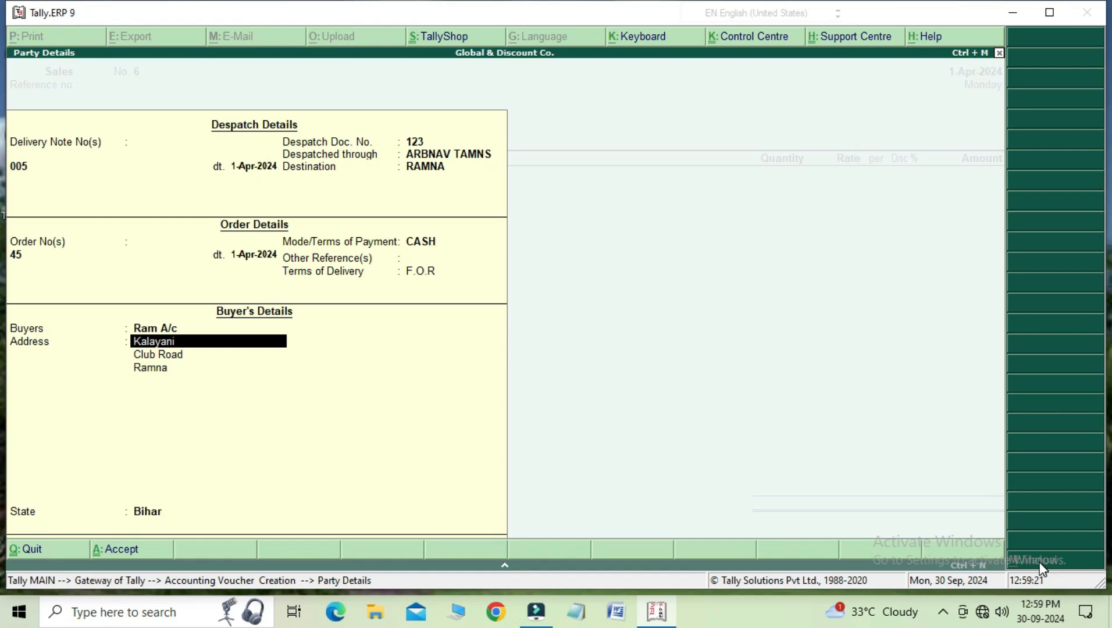
pyautogui.press('BackSpace')
pyautogui.press('Up')
pyautogui.press('Return')
pyautogui.press('BackSpace')
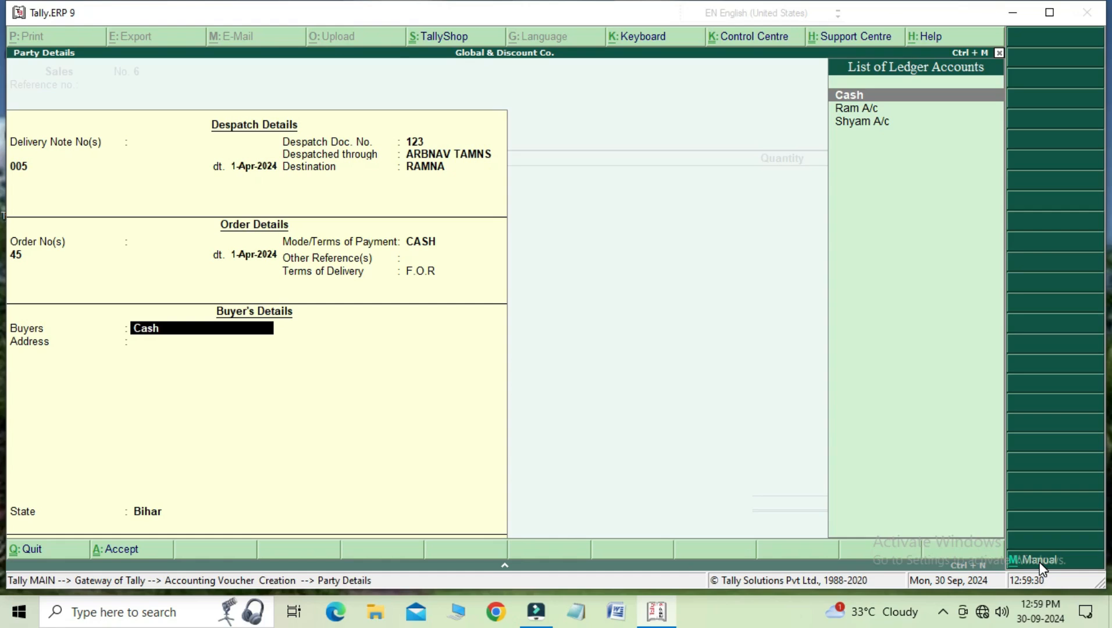
# Step: Clear the buyer's name and select Cash again from the ledger accounts
pyautogui.press('space')
pyautogui.press('space')
pyautogui.press('space')
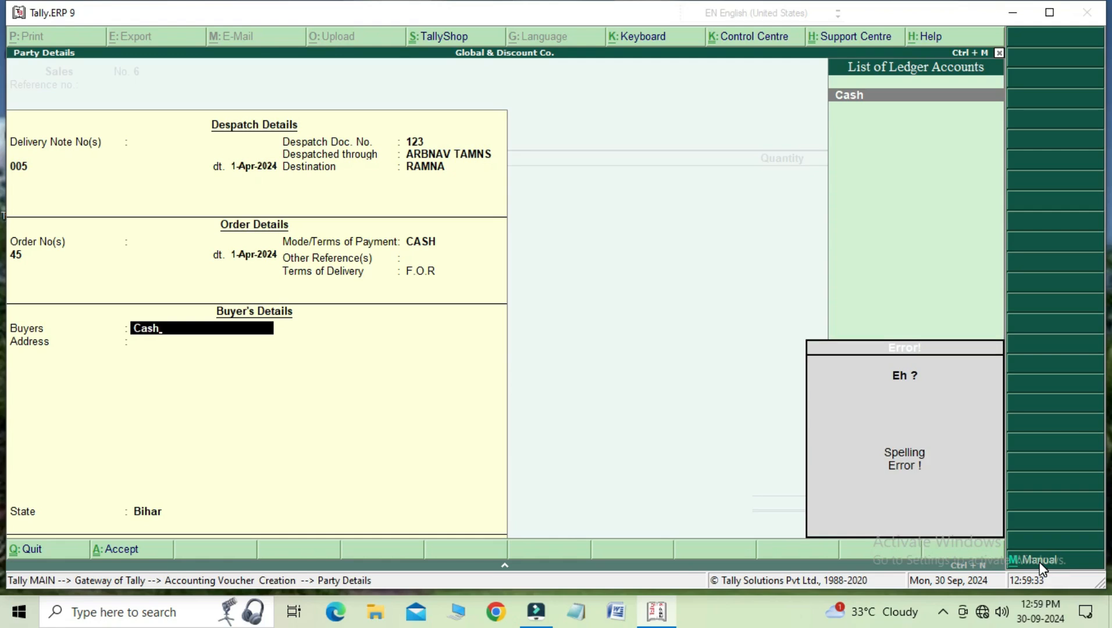
pyautogui.press('BackSpace')
pyautogui.press('BackSpace')
pyautogui.press('BackSpace')
pyautogui.press('BackSpace')
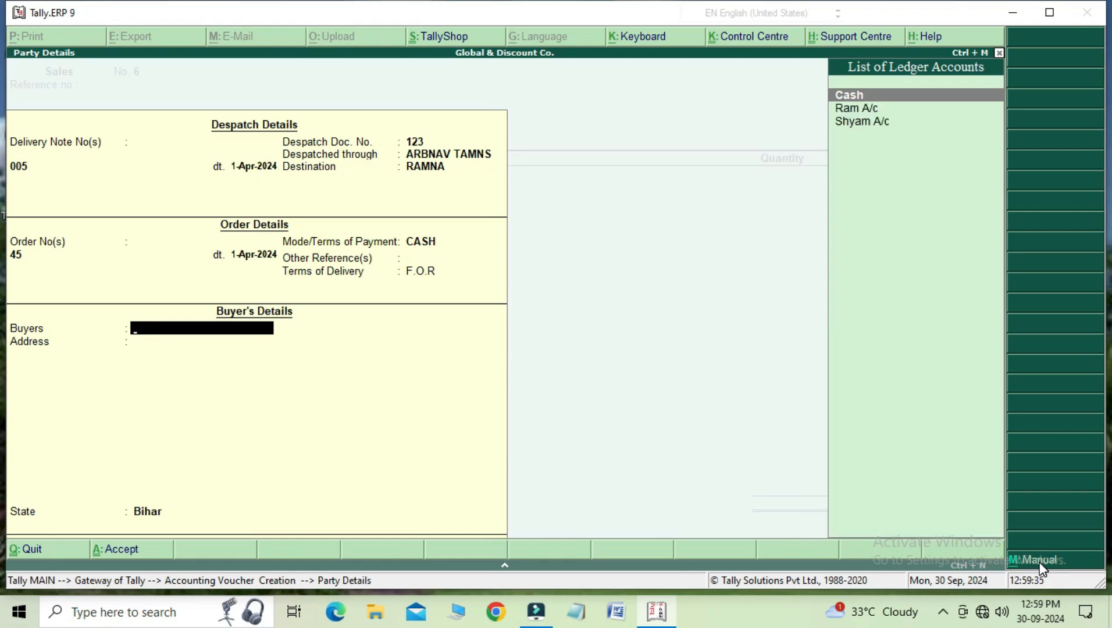
pyautogui.press('space')
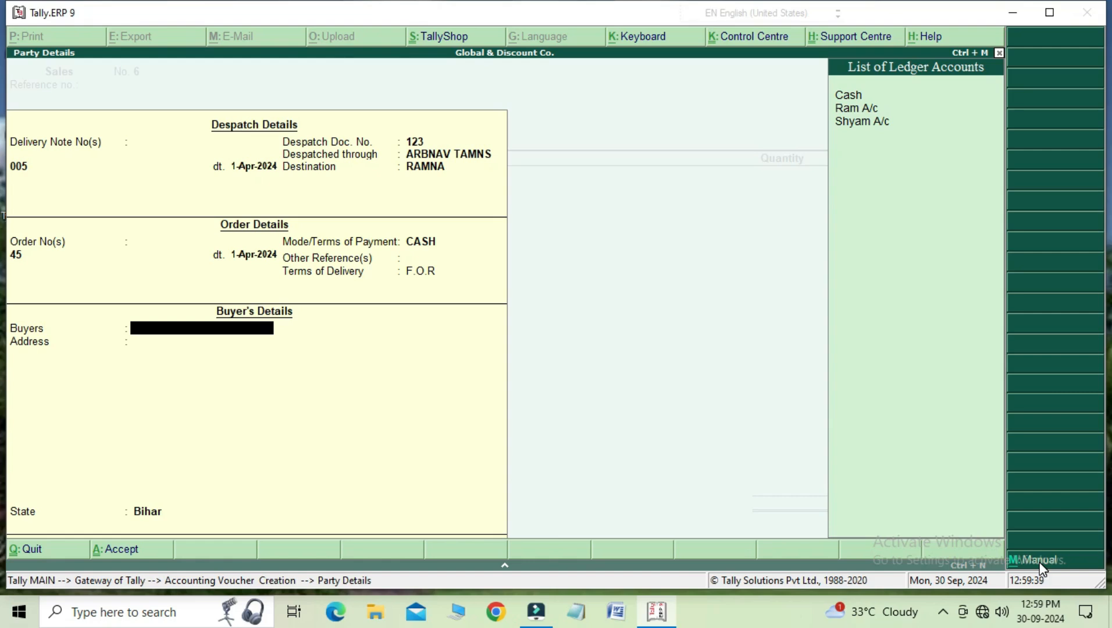
pyautogui.press('Down')
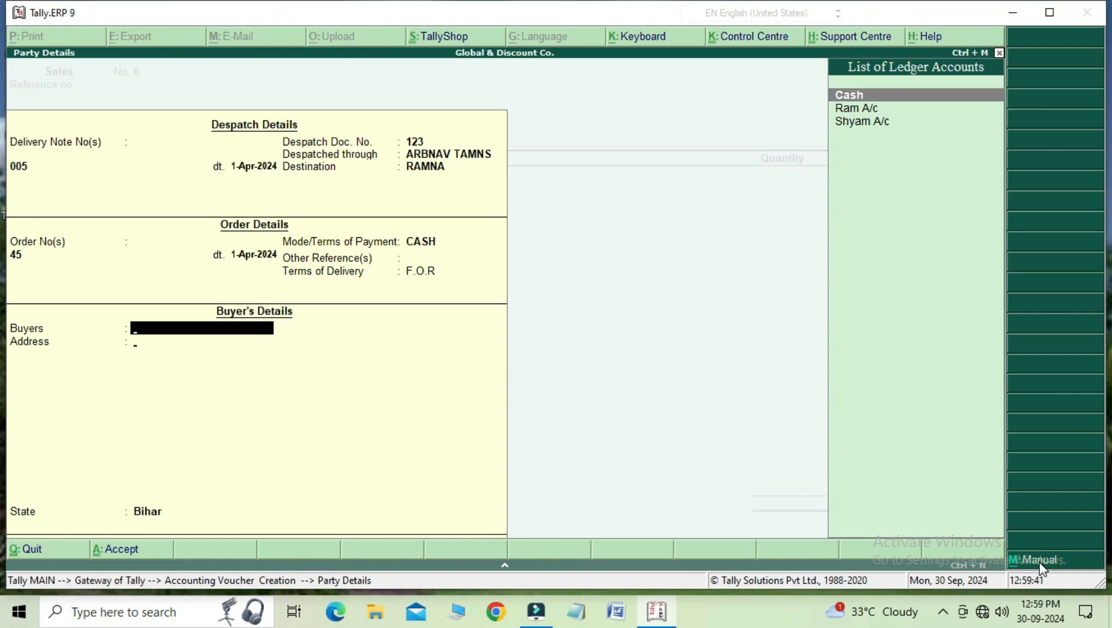
pyautogui.press('Return')
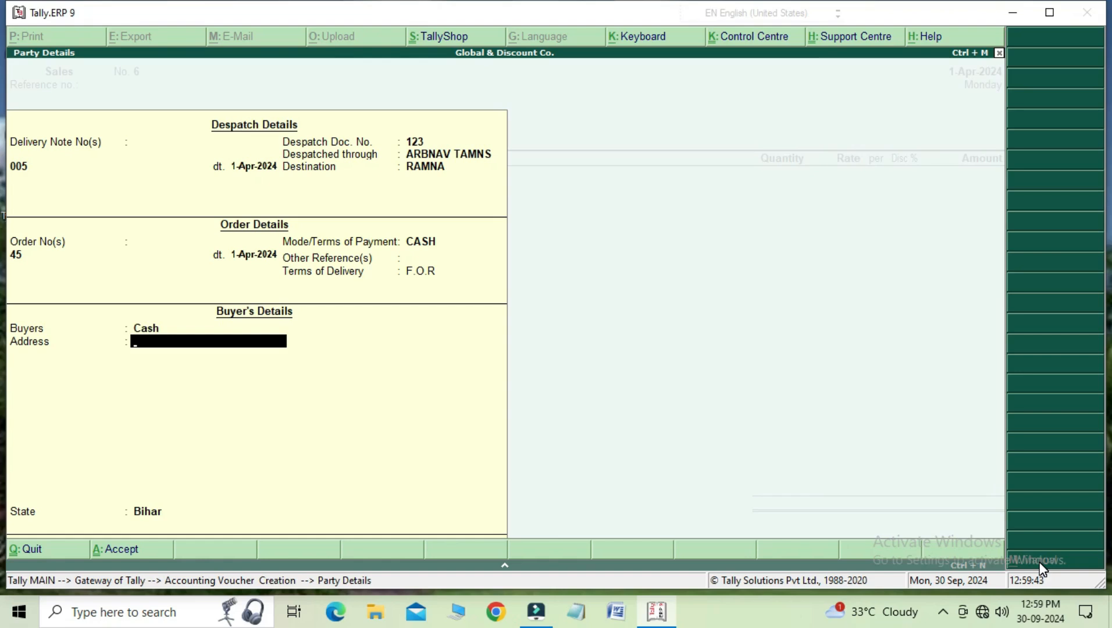
# Step: Enter GLOBAL & CO. and the buyer's locality and city as the address, and accept the party details with Bihar as the state
pyautogui.write('GLOBAL & CO.')
pyautogui.press('Return')
pyautogui.write('R')
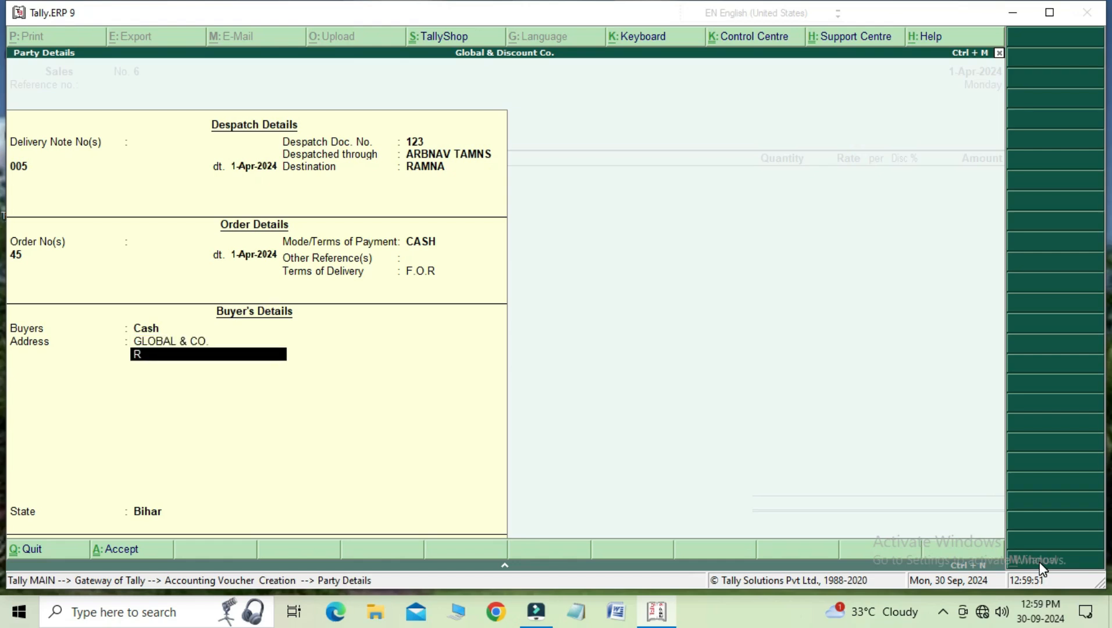
pyautogui.press('BackSpace')
pyautogui.write('MOTIU')
pyautogui.press('BackSpace')
pyautogui.write('JHEEL')
pyautogui.press('Return')
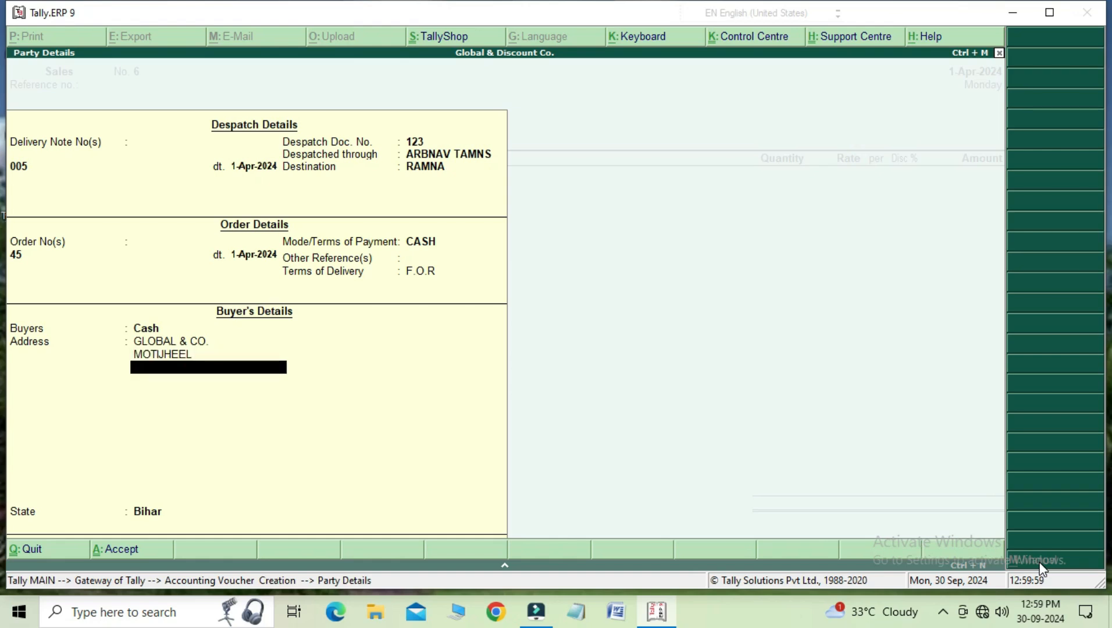
pyautogui.write('MUZ')
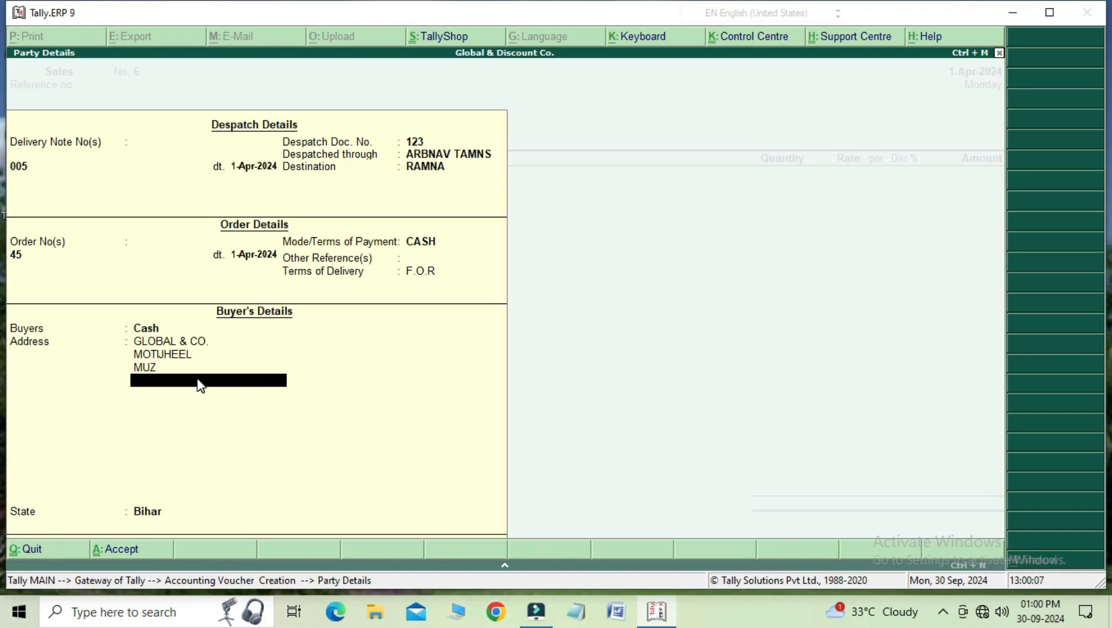
pyautogui.press('Return')
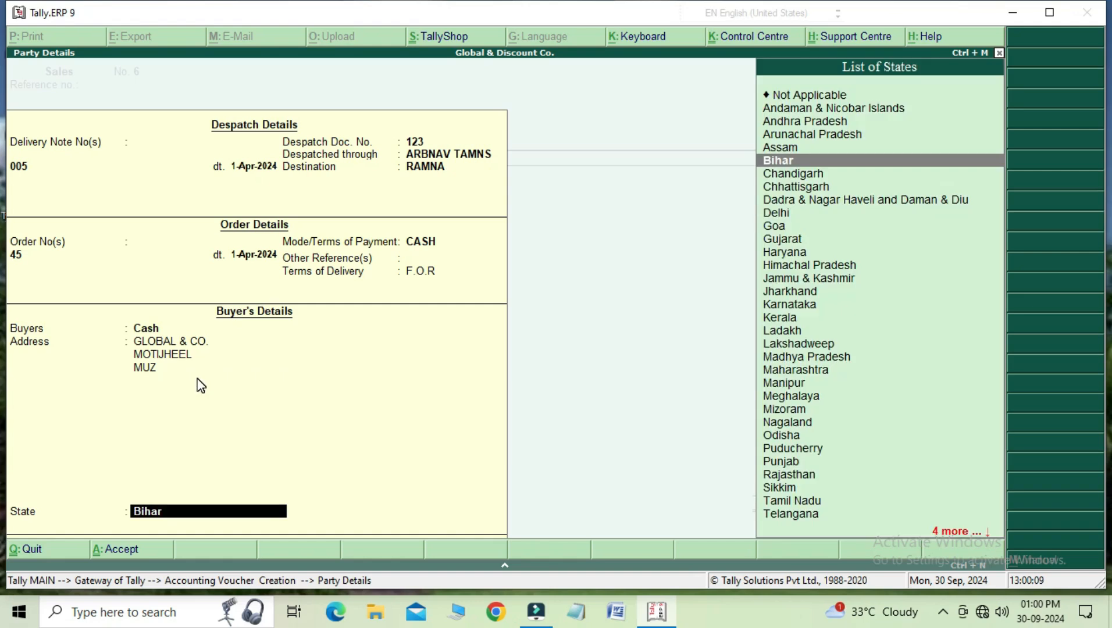
pyautogui.press('Return')
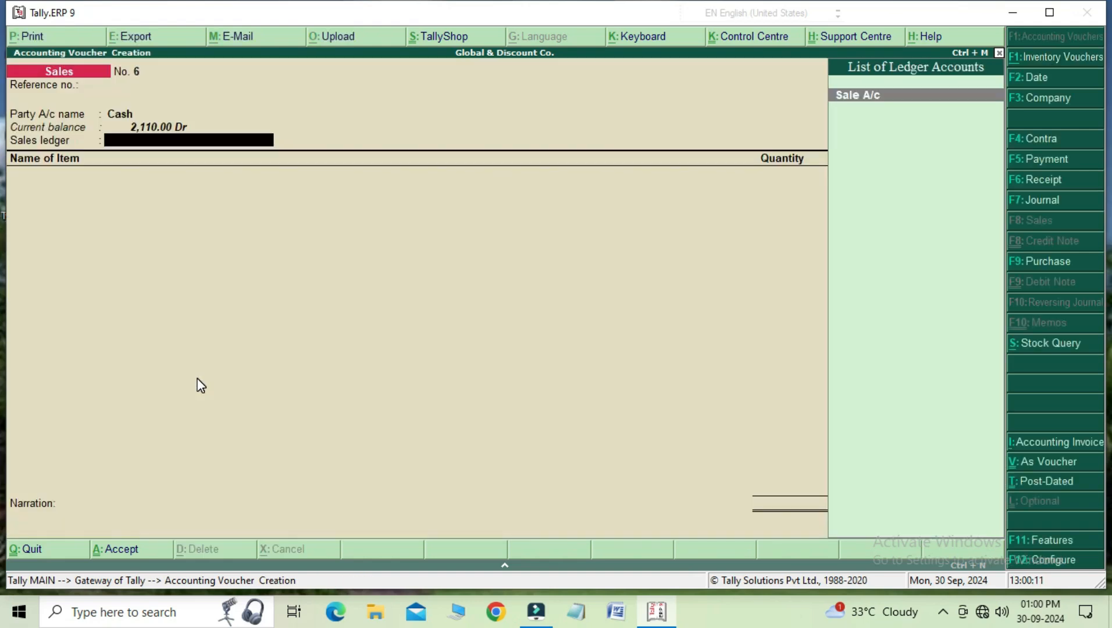
# Step: Select Sale A/c as the sales ledger and add the stock item Mung Dal with a quantity of 20 kg
pyautogui.press('Return')
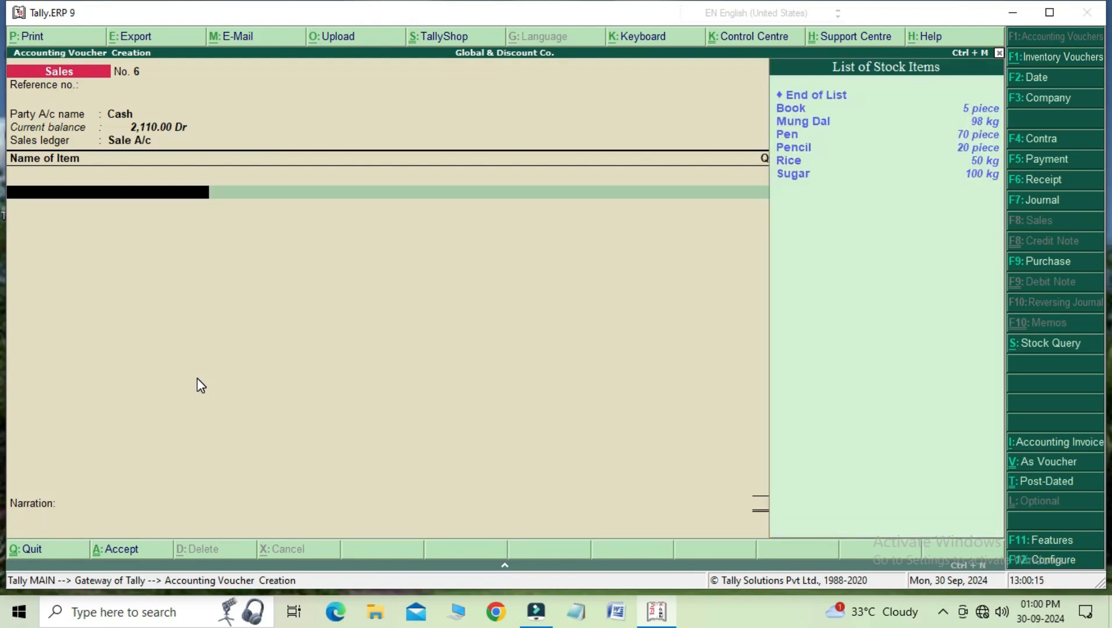
pyautogui.press('Down')
pyautogui.press('Down')
pyautogui.press('Down')
pyautogui.press('Up')
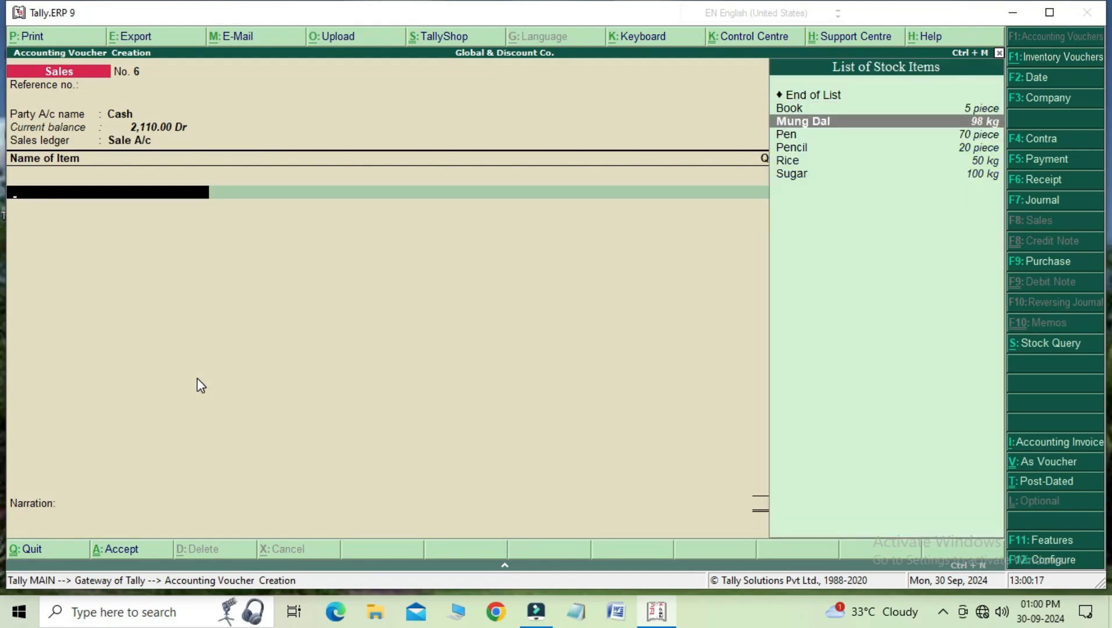
pyautogui.press('Return')
pyautogui.write('20')
pyautogui.press('Return')
pyautogui.press('Return')
pyautogui.press('Return')
pyautogui.press('Return')
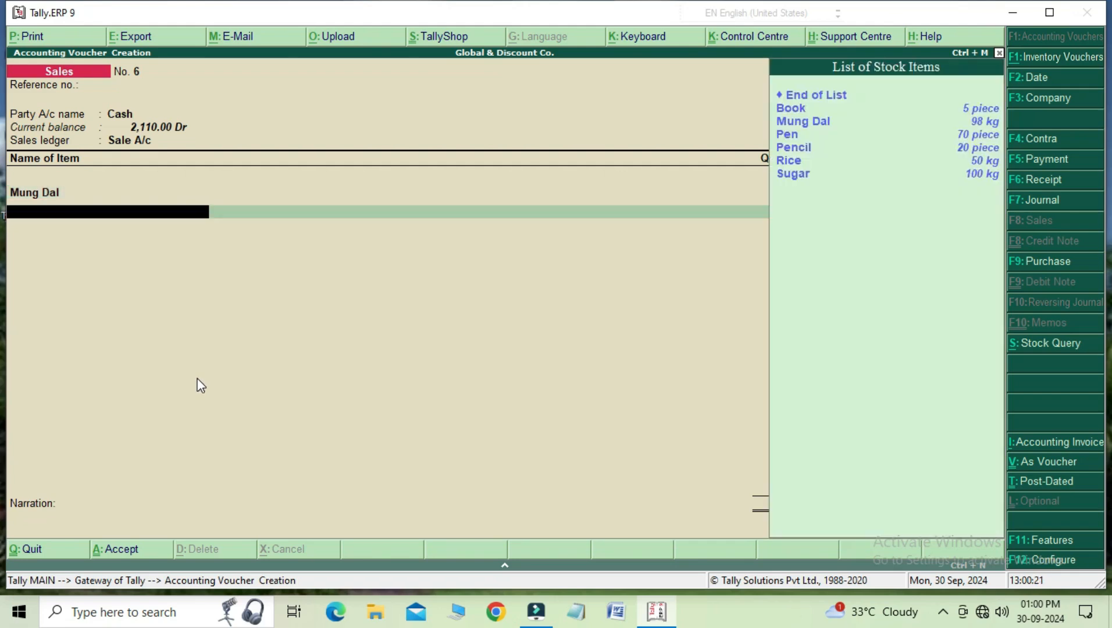
# Step: Add the stock item Rice with a quantity of 10 kg to the sales voucher and finish the item list
pyautogui.press('Down')
pyautogui.press('Down')
pyautogui.press('Down')
pyautogui.press('Down')
pyautogui.press('Down')
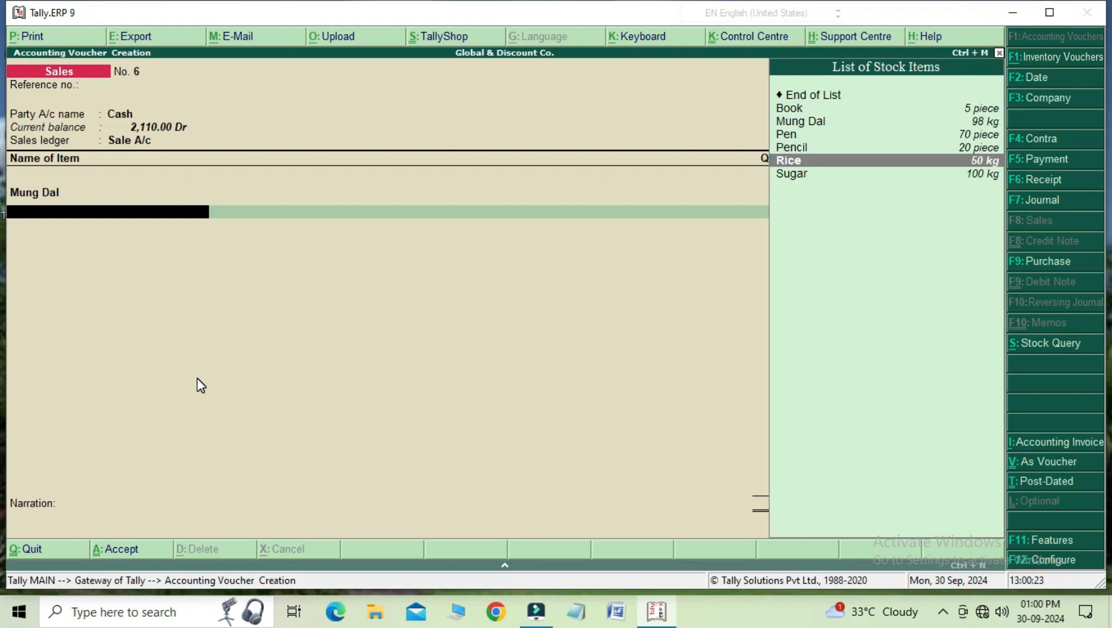
pyautogui.press('Return')
pyautogui.write('10')
pyautogui.press('Return')
pyautogui.press('Return')
pyautogui.press('Return')
pyautogui.press('Return')
pyautogui.press('Return')
pyautogui.press('Return')
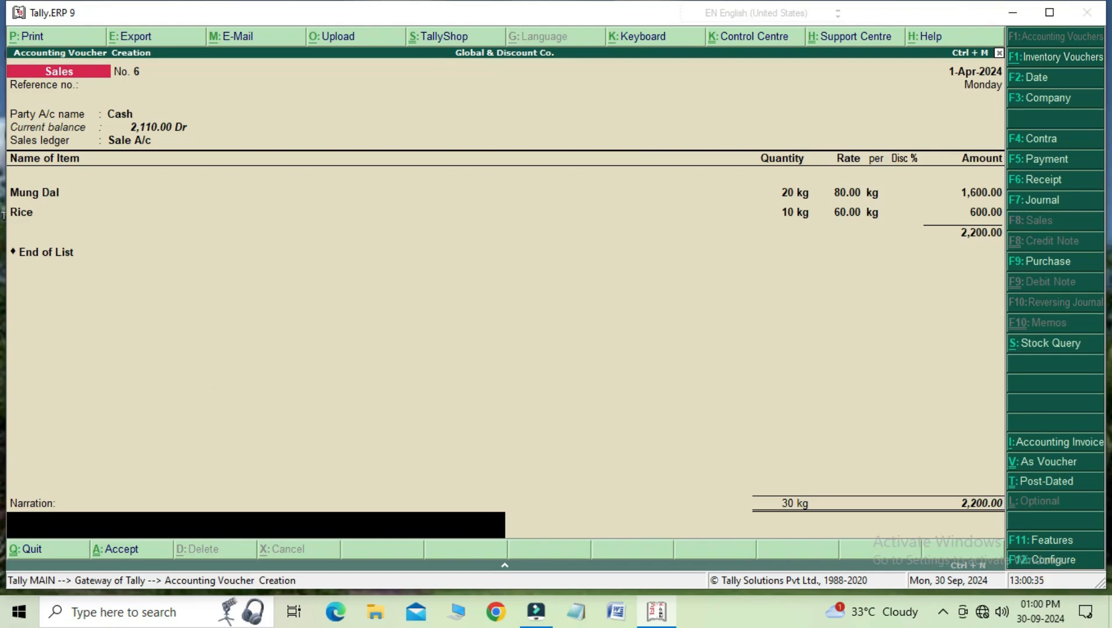
# Step: Preview the sales invoice, zoom in to check the despatch, order and buyer's details, and close the preview
pyautogui.click(57, 33)
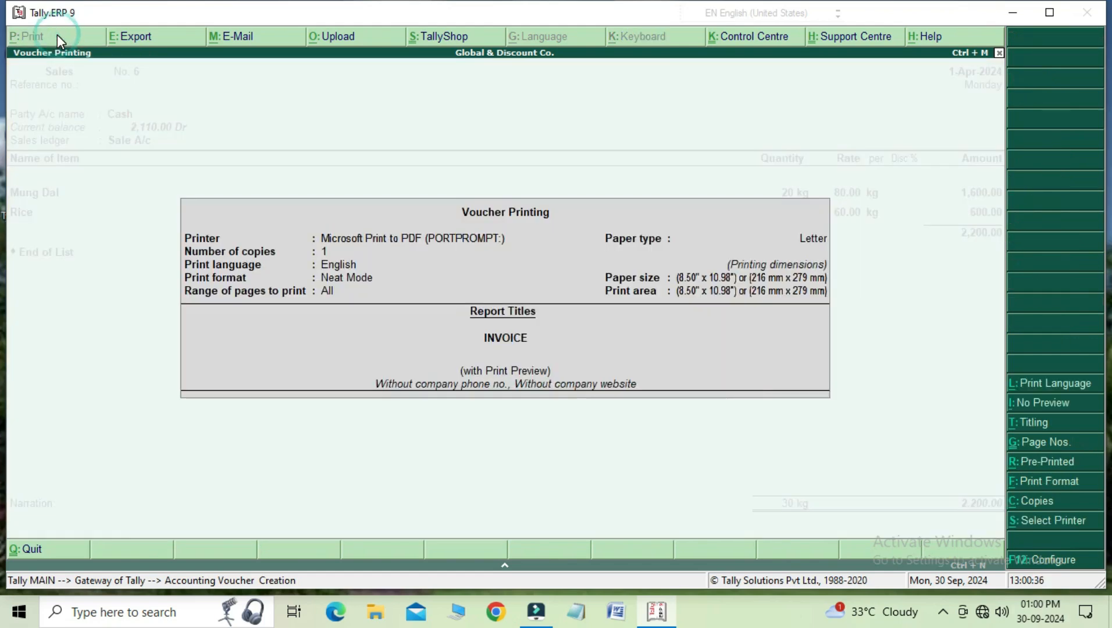
pyautogui.press('Return')
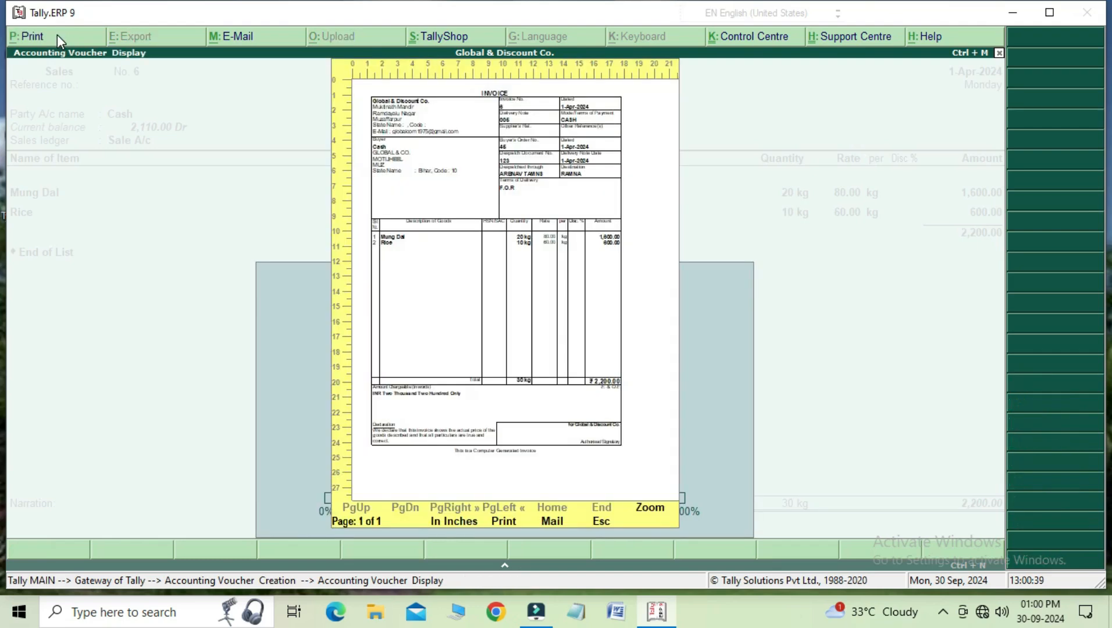
pyautogui.click(650, 508)
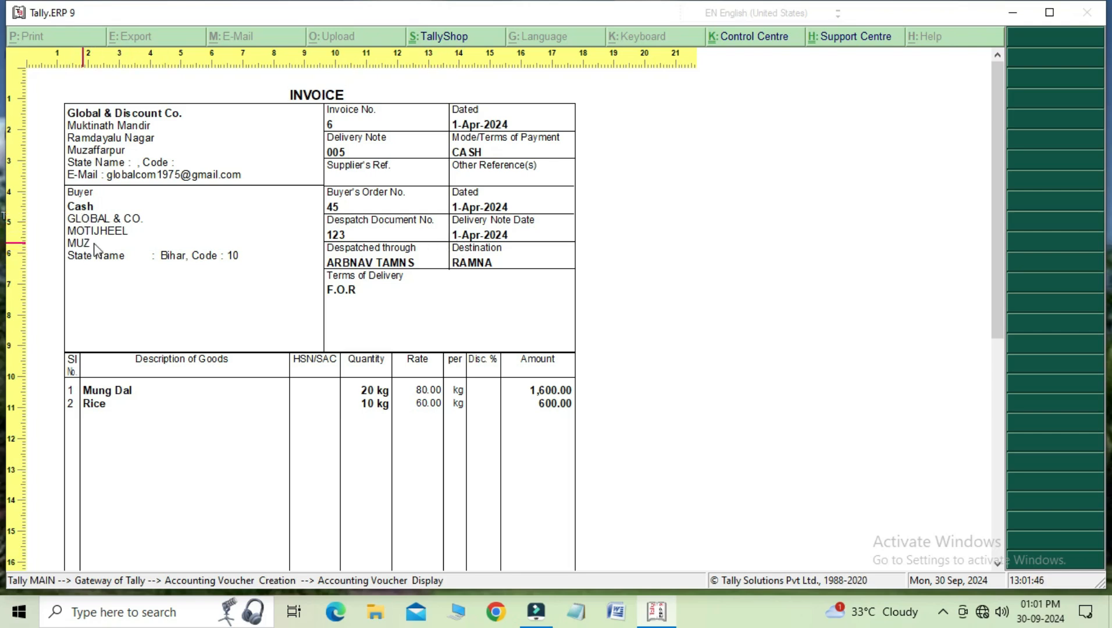
pyautogui.click(440, 238)
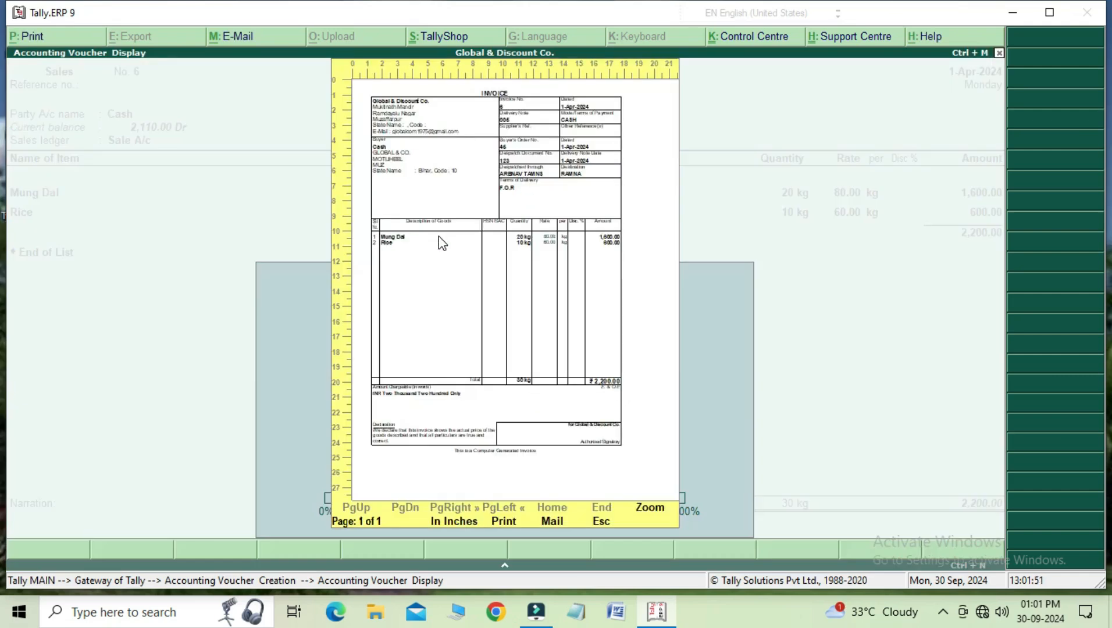
pyautogui.press('Escape')
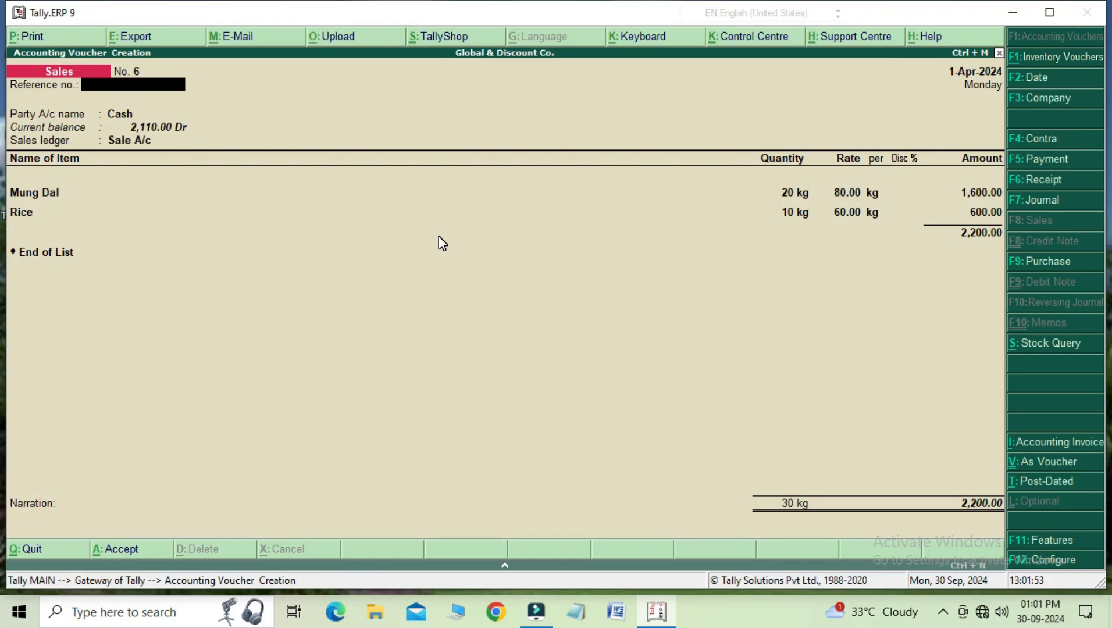
# Step: Accept the party details again and save the cash sales voucher
pyautogui.press('Return')
pyautogui.press('Return')
pyautogui.press('Return')
pyautogui.press('Return')
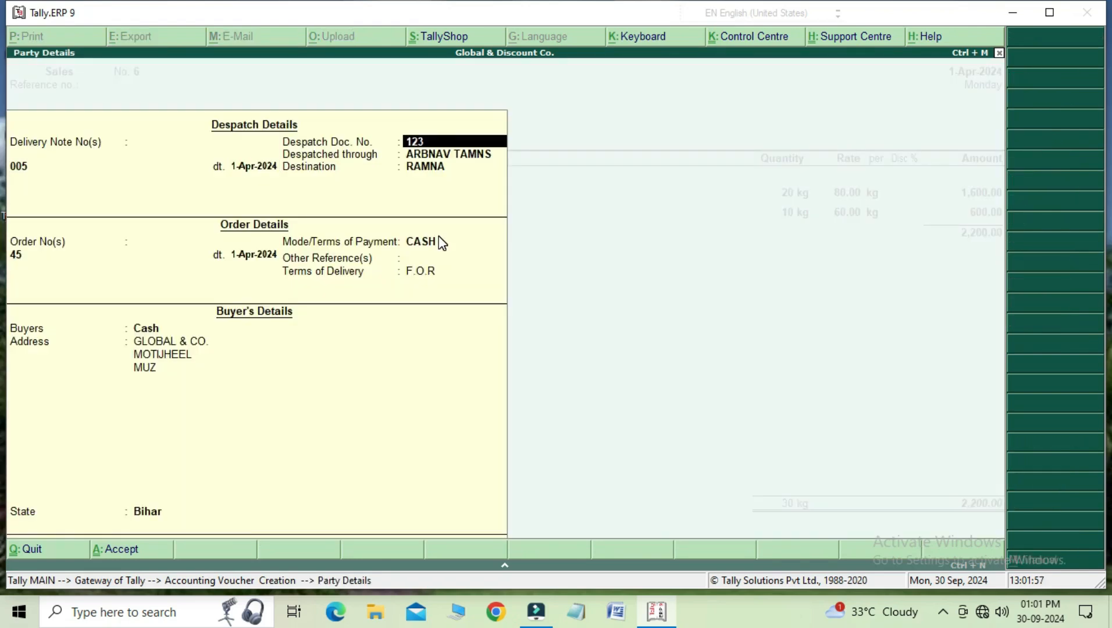
pyautogui.hotkey('ctrl', 'a')
pyautogui.press('Return')
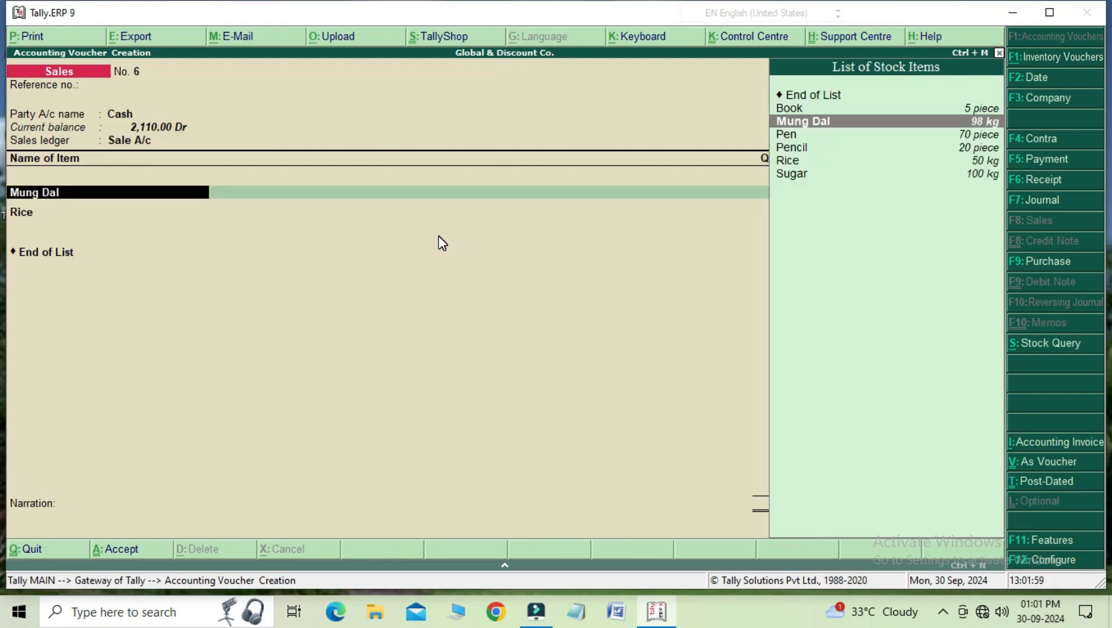
pyautogui.hotkey('ctrl', 'a')
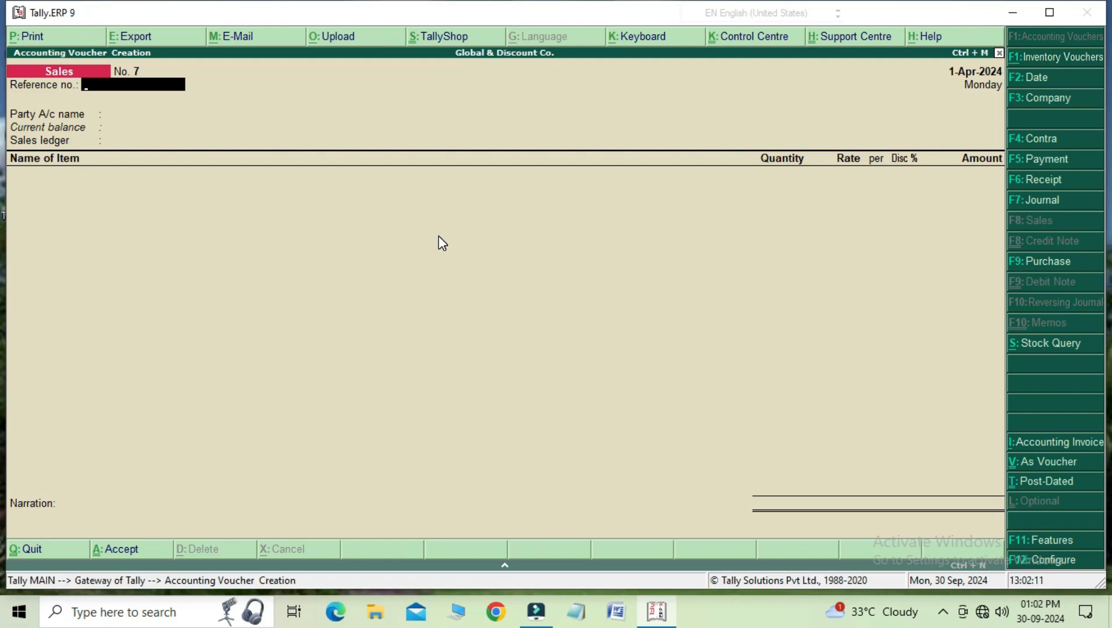
# Step: Start a purchase voucher with supplier invoice no. 33 dated 1-Apr-2024 and Cash as the party account
pyautogui.press('F9')
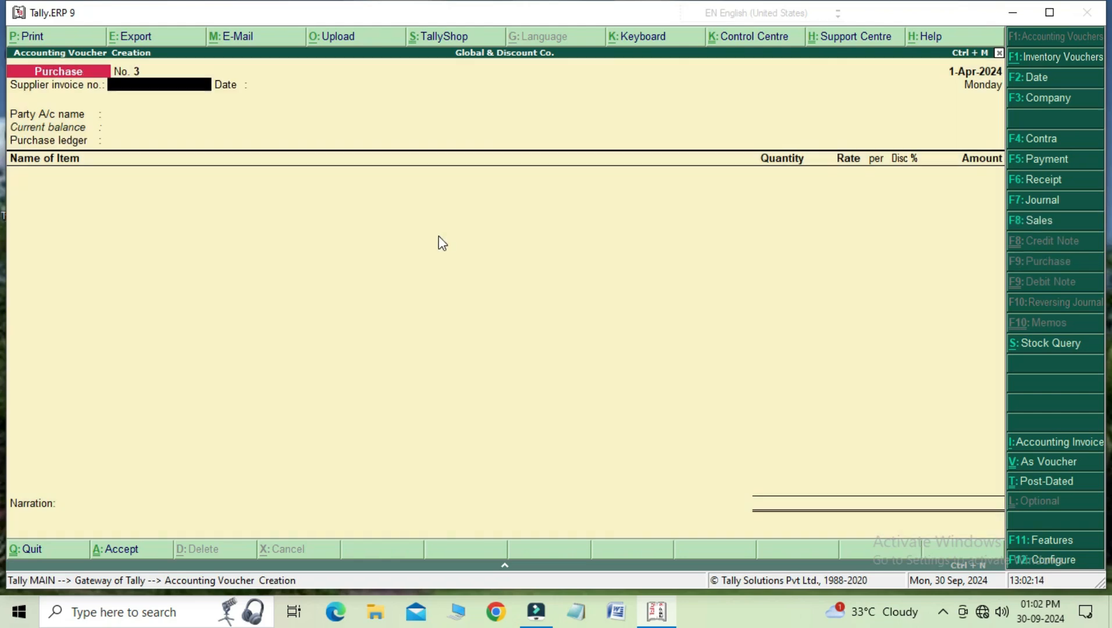
pyautogui.write('33')
pyautogui.press('Return')
pyautogui.press('Return')
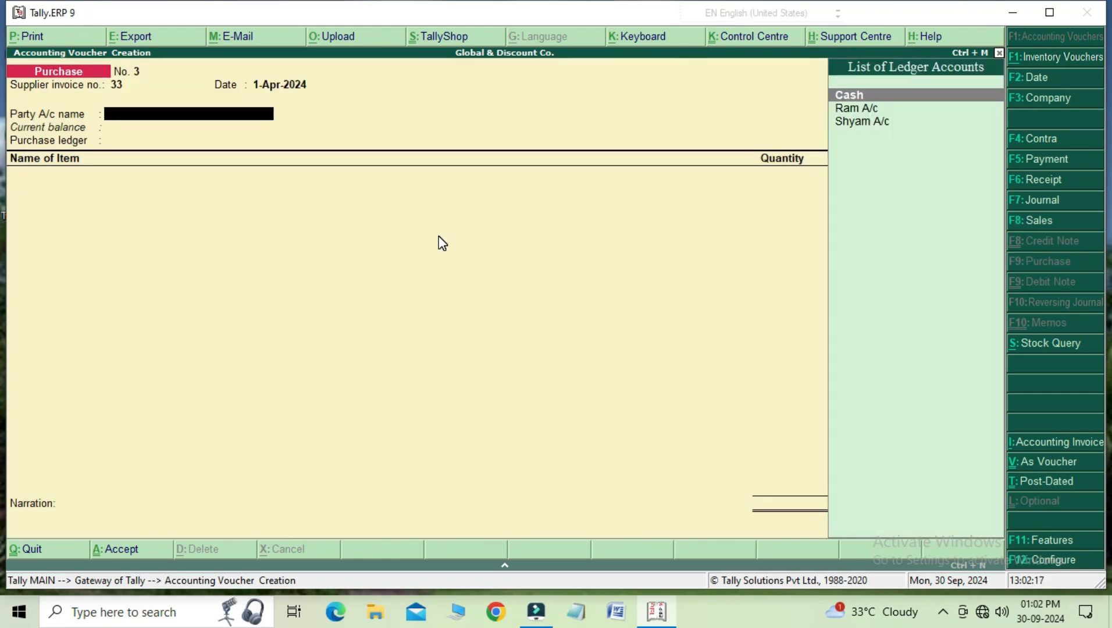
pyautogui.press('Return')
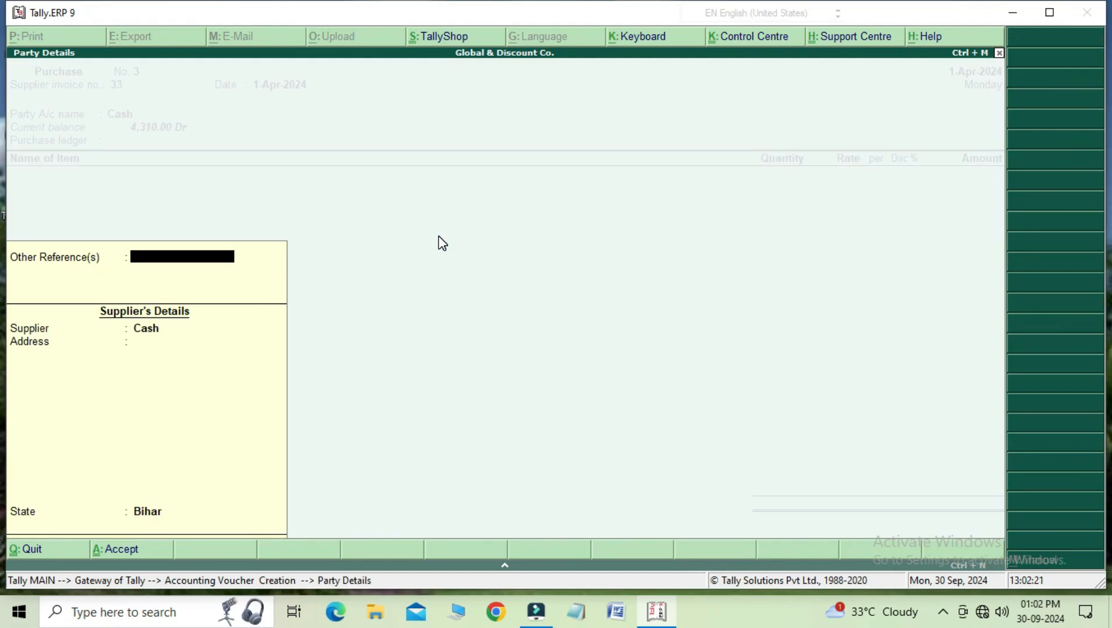
# Step: Enter 33 as the other reference and keep Cash as the supplier
pyautogui.write('33')
pyautogui.press('Return')
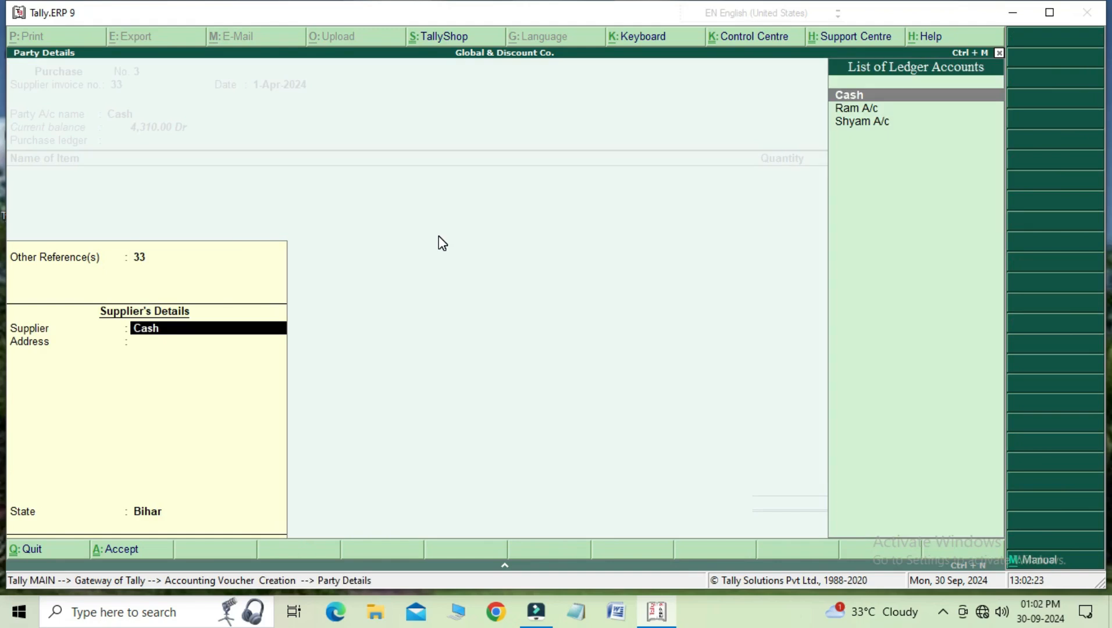
pyautogui.press('Return')
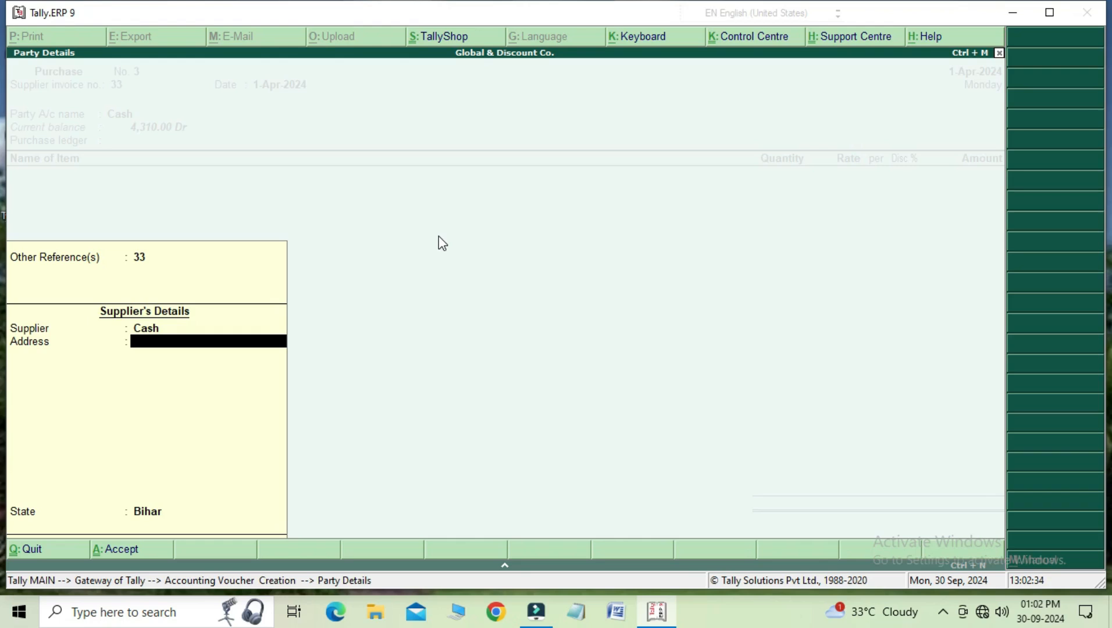
# Step: Enter SONU & CO. and the supplier's locality and city as the address, and accept the party details with Bihar as the state
pyautogui.write('SONU & CO.')
pyautogui.press('Return')
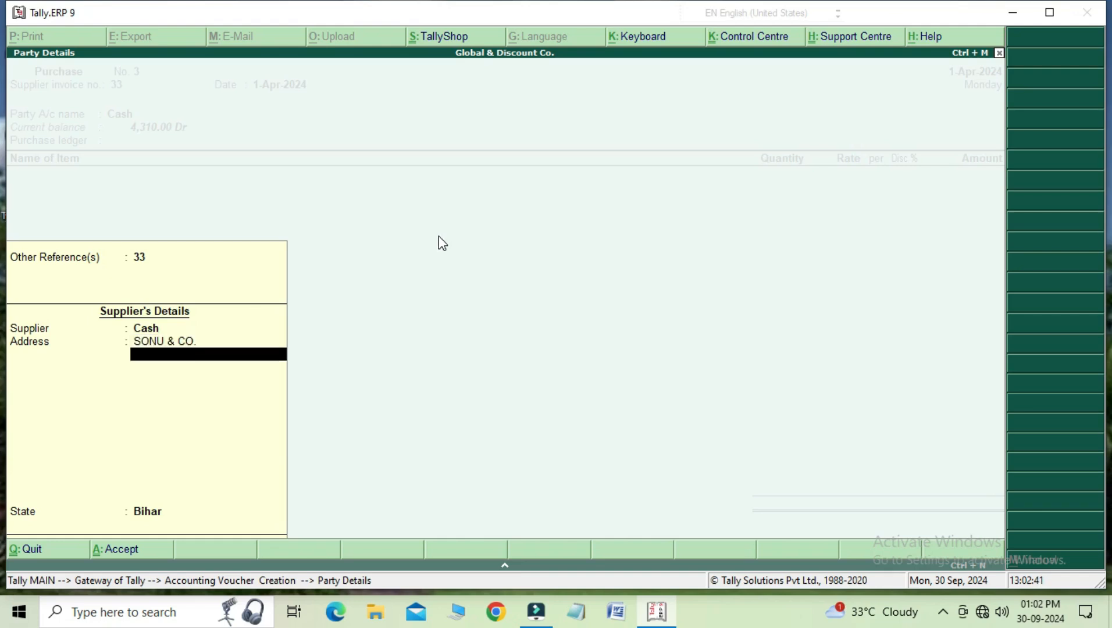
pyautogui.write('EAM')
pyautogui.press('BackSpace')
pyautogui.press('BackSpace')
pyautogui.press('BackSpace')
pyautogui.write('TAMBAG')
pyautogui.press('Return')
pyautogui.write('MUZ')
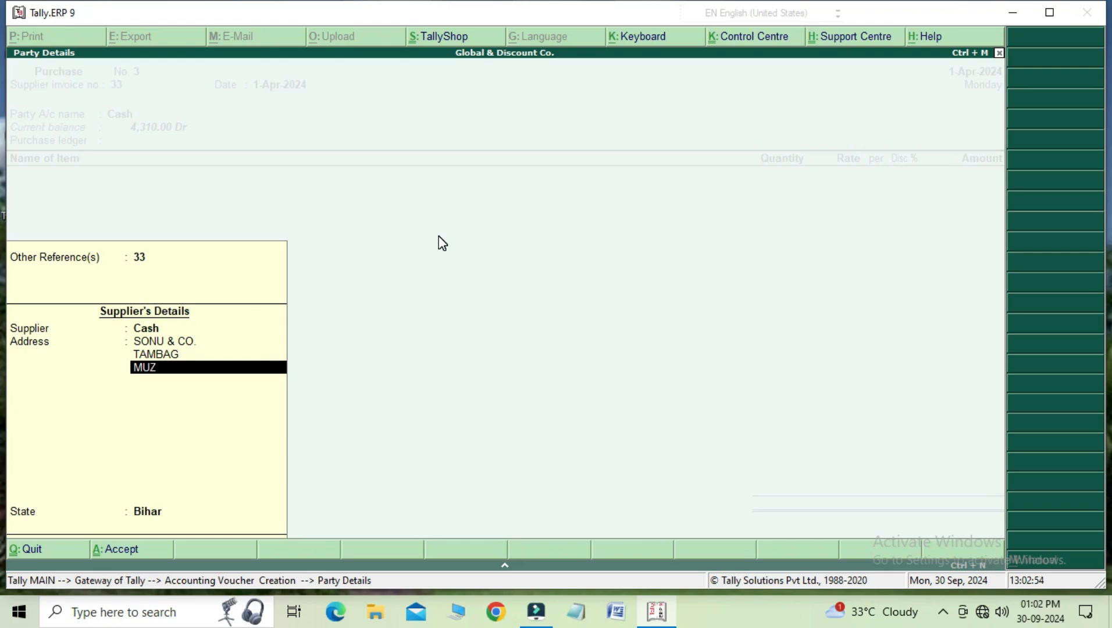
pyautogui.press('Return')
pyautogui.press('Return')
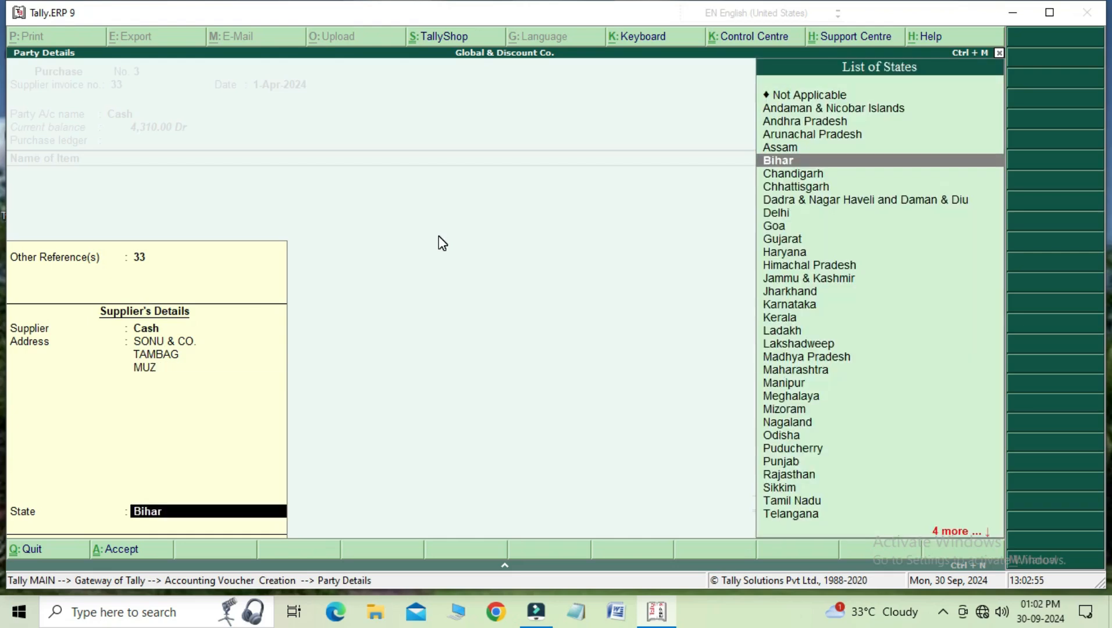
# Step: Select Purchase A/c as the purchase ledger and add the stock item Mung Dal with a quantity of 10 kg
pyautogui.press('Return')
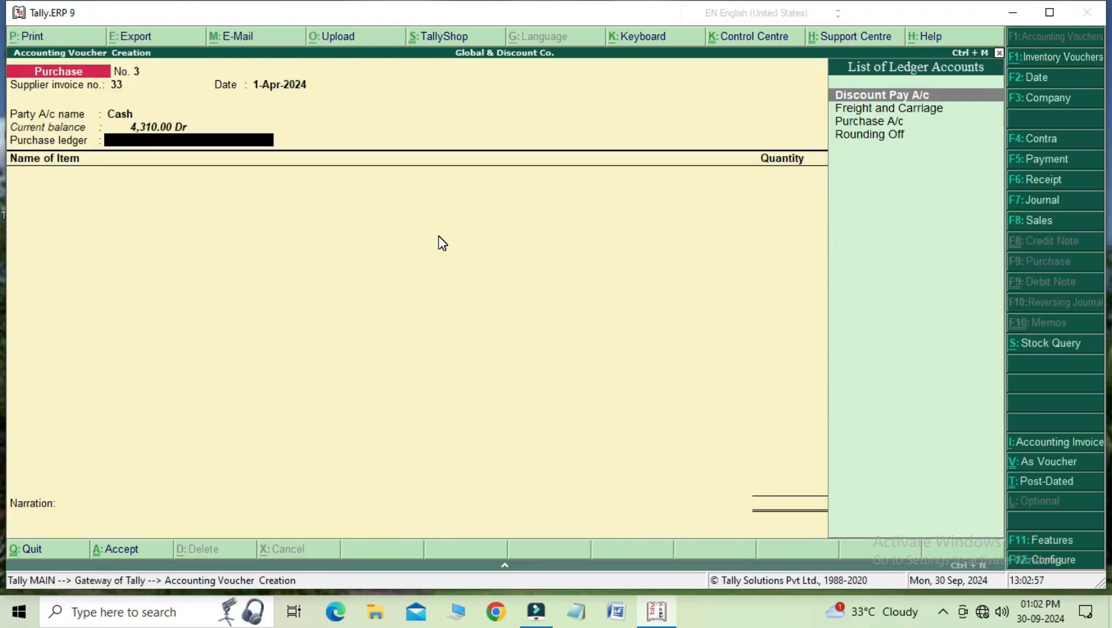
pyautogui.press('Down')
pyautogui.press('Down')
pyautogui.press('Return')
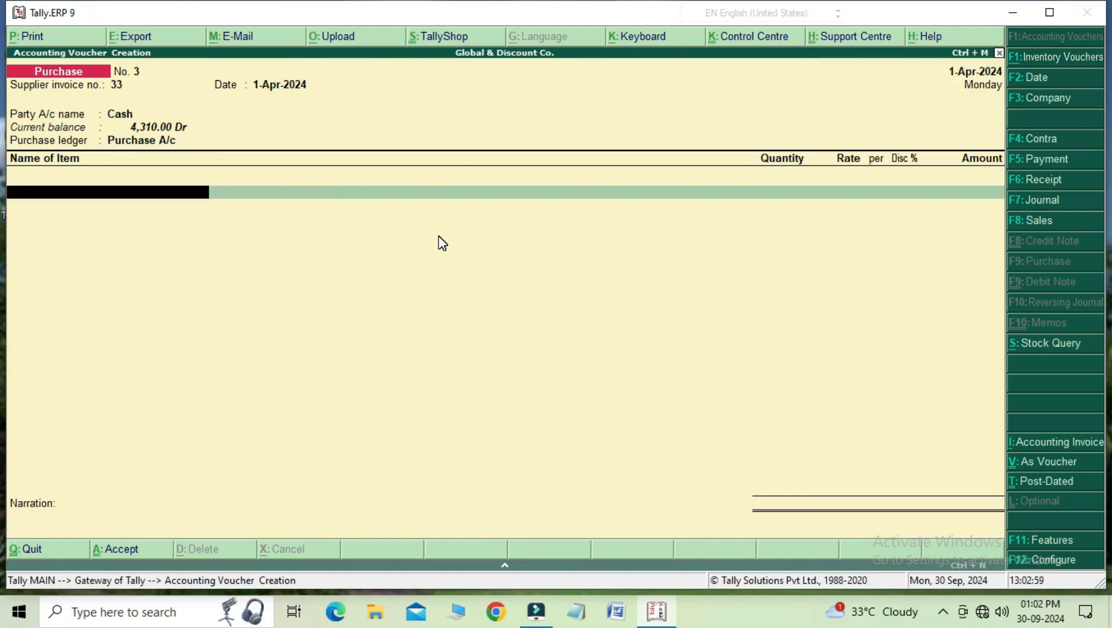
pyautogui.press('Down')
pyautogui.press('Down')
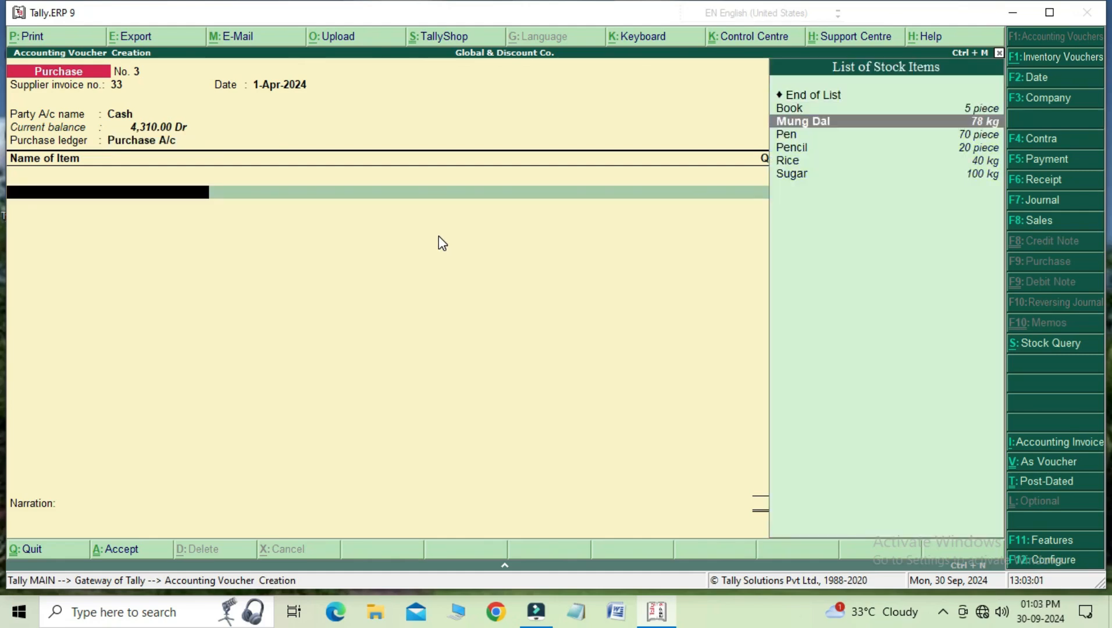
pyautogui.press('Return')
pyautogui.write('10')
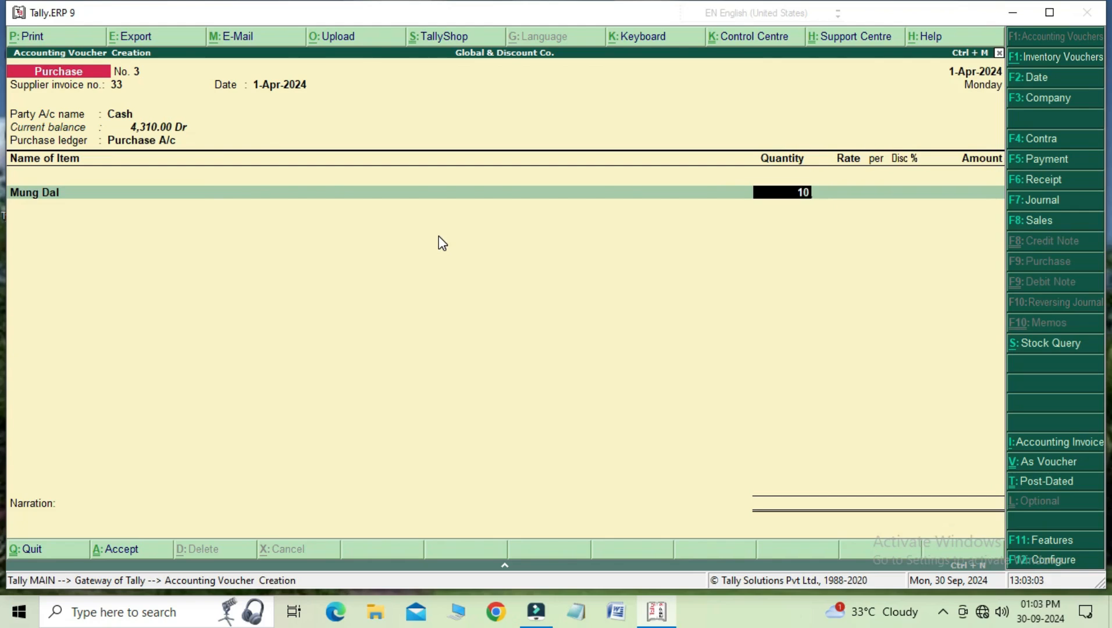
pyautogui.press('Return')
# Step: Preview the purchase invoice enlarged to check the supplier's details, and quit the purchase voucher without saving
pyautogui.press('Return')
pyautogui.press('Return')
pyautogui.press('Return')
pyautogui.press('Return')
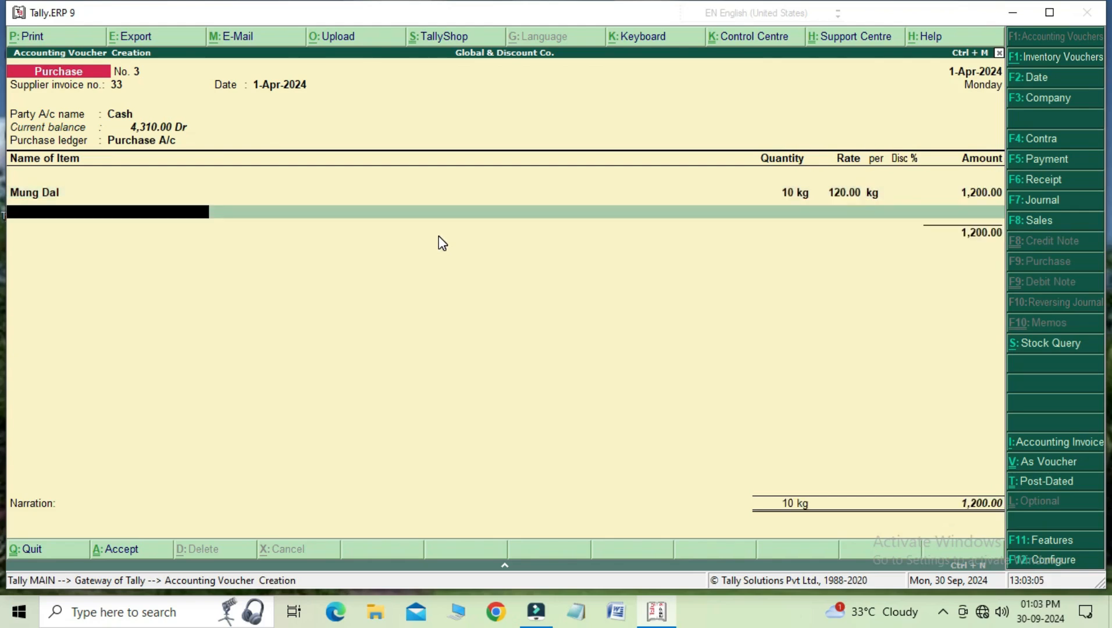
pyautogui.click(61, 47)
pyautogui.press('Return')
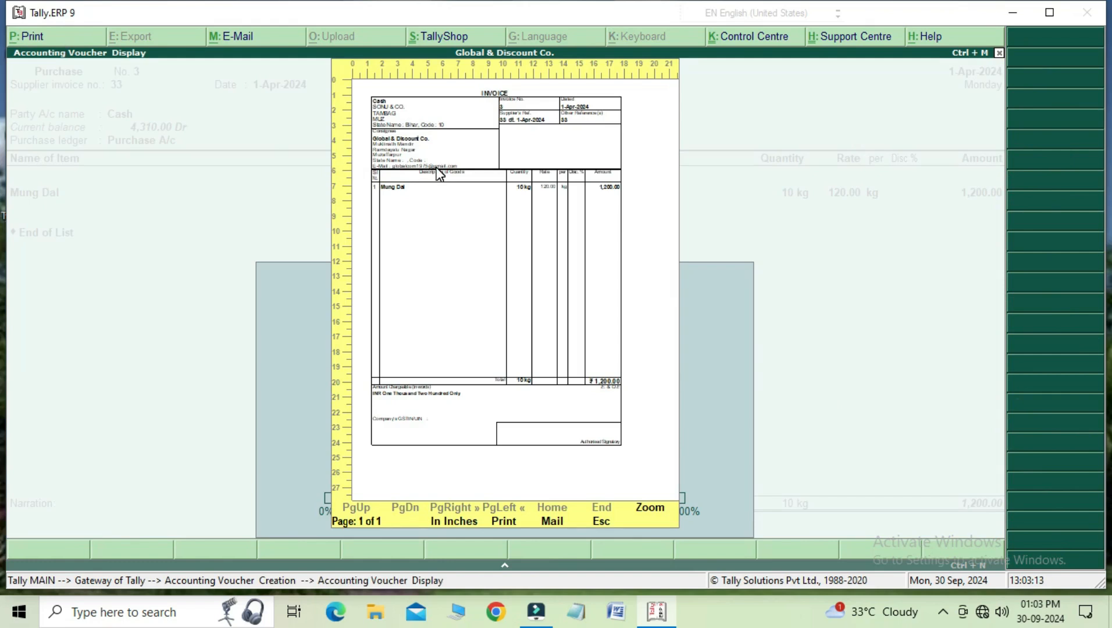
pyautogui.click(659, 508)
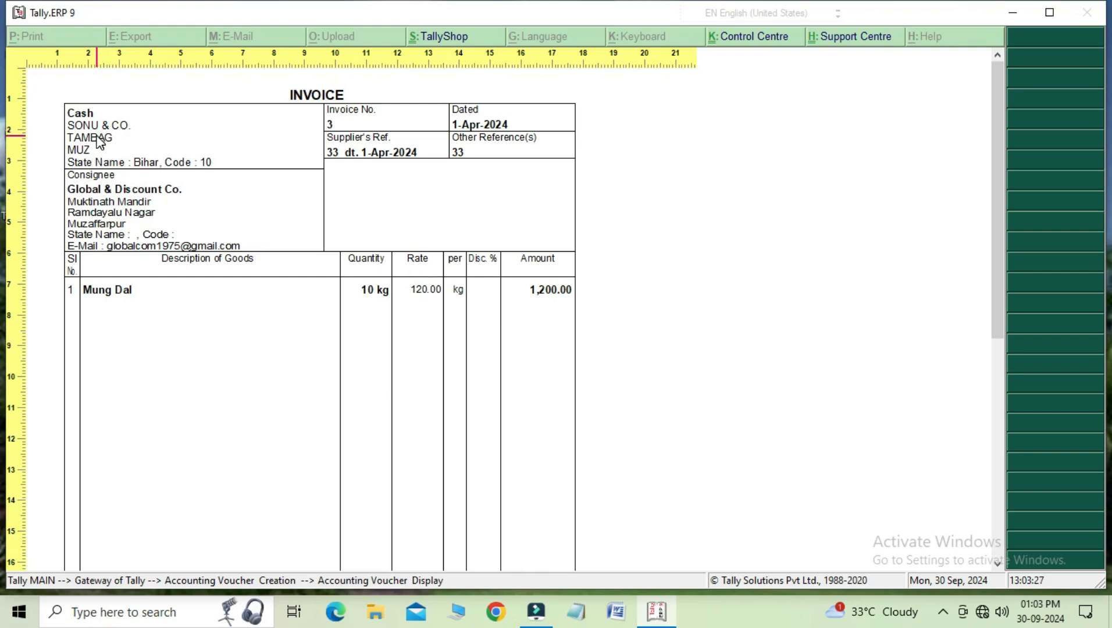
pyautogui.press('Escape')
pyautogui.press('Escape')
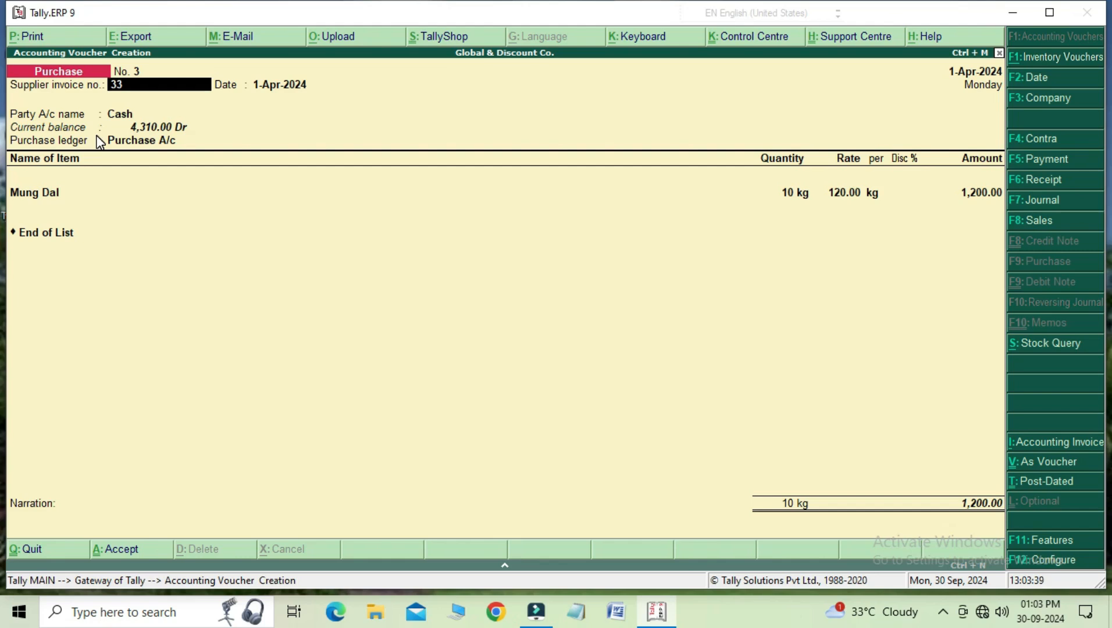
pyautogui.press('Escape')
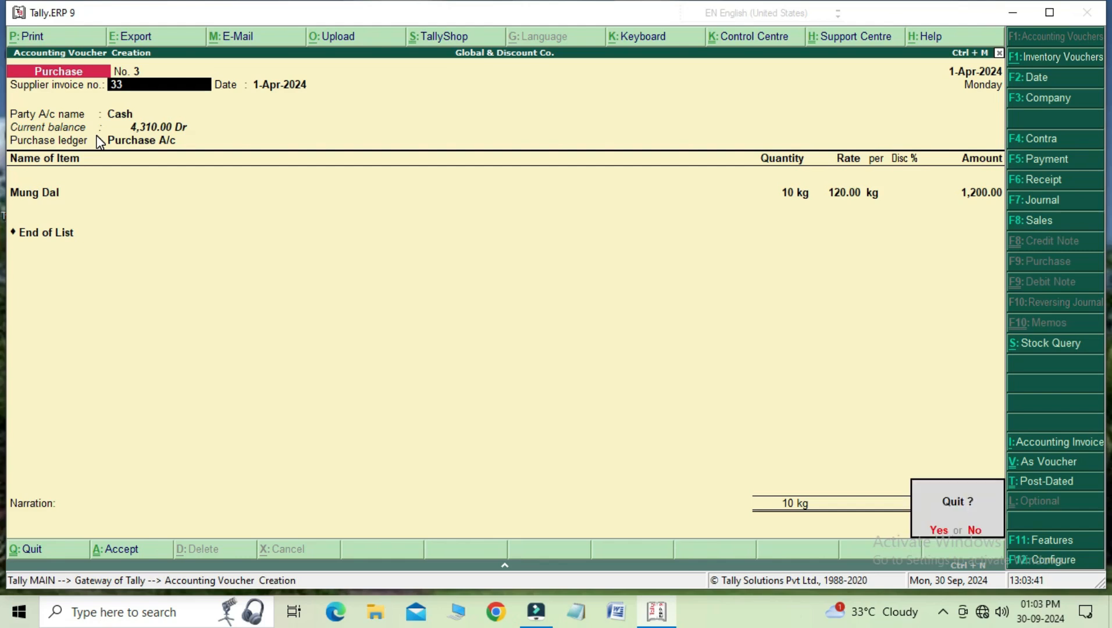
pyautogui.press('y')
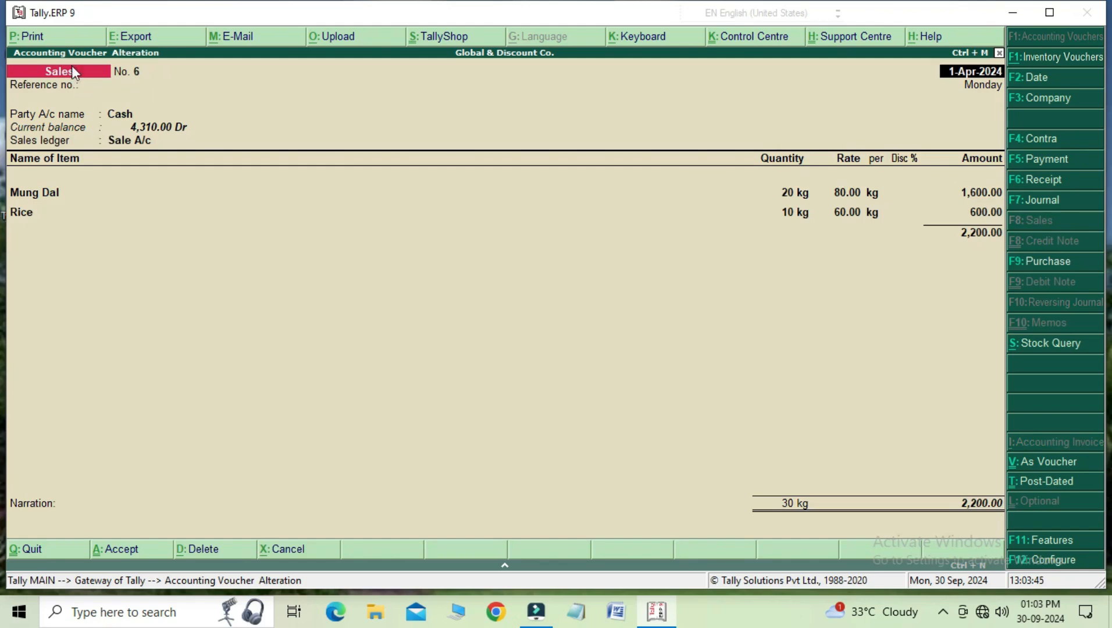
# Step: Preview the invoice of the saved cash sales voucher and zoom in on its details
pyautogui.click(64, 37)
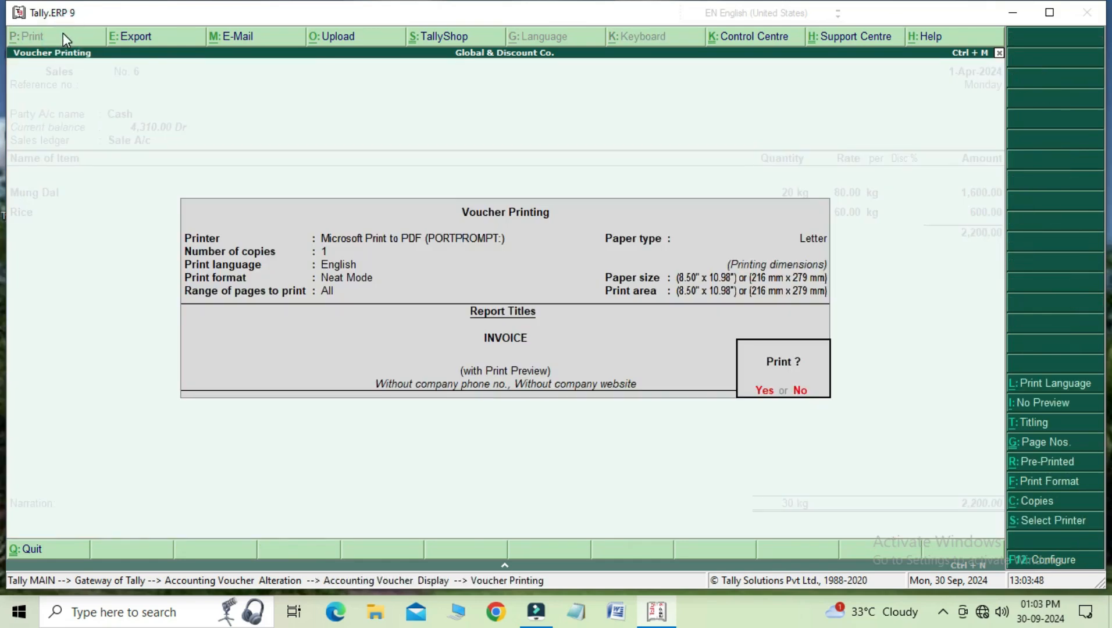
pyautogui.press('y')
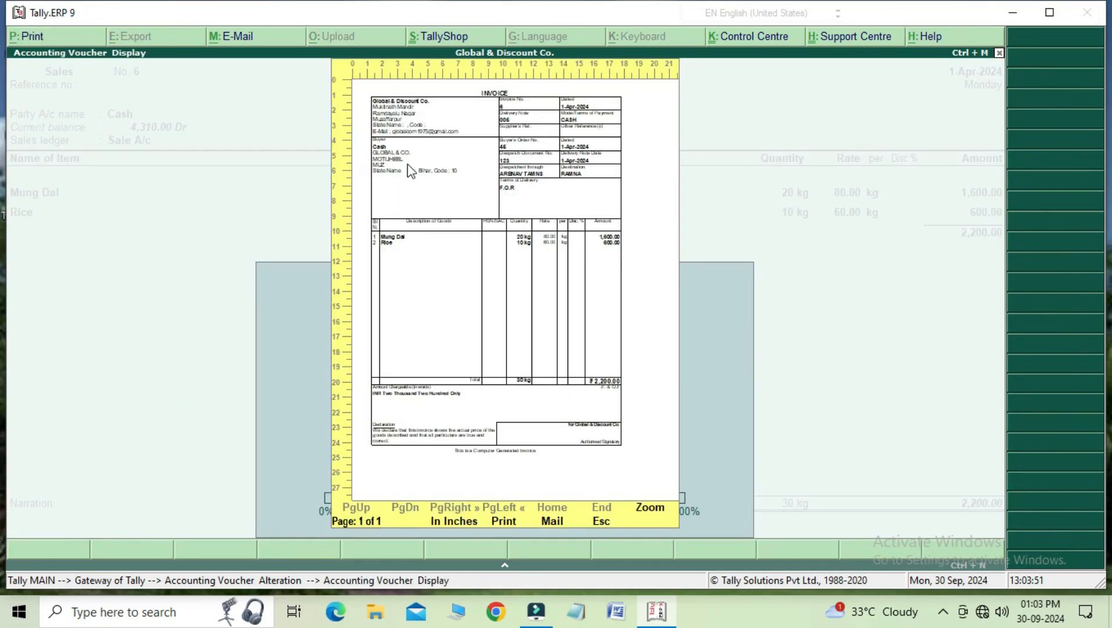
pyautogui.click(651, 506)
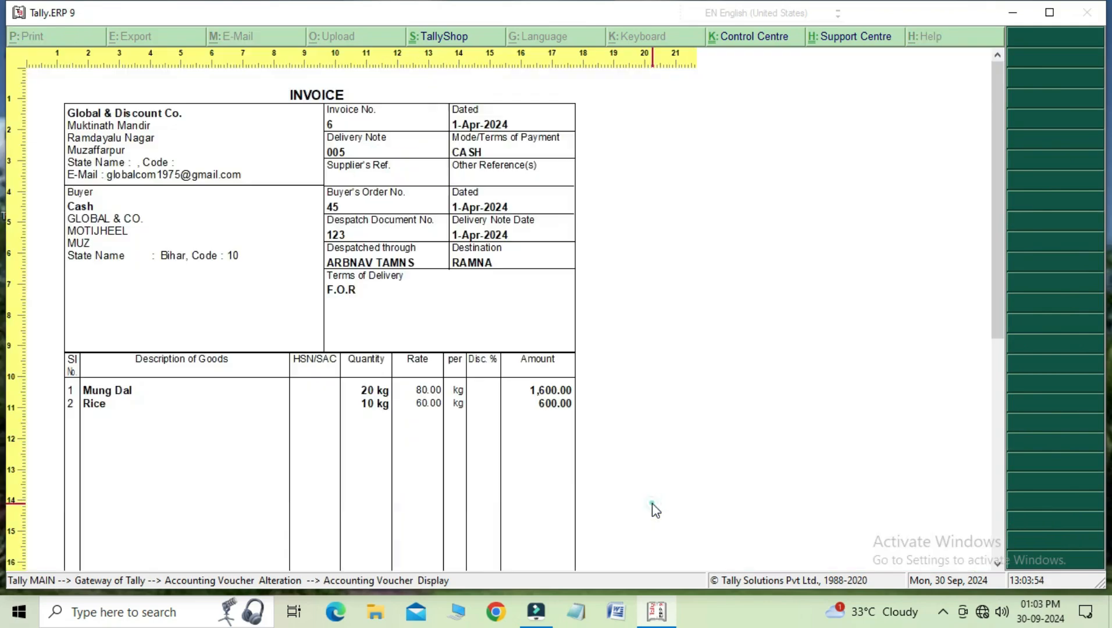